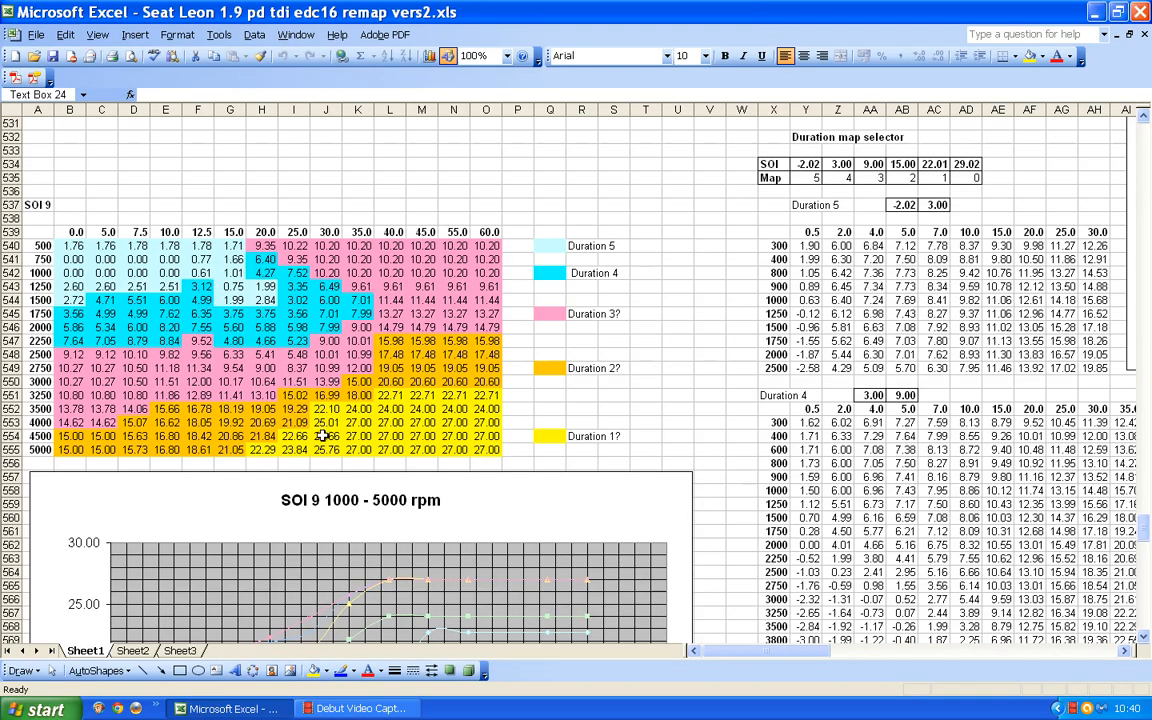
# Examine the SOI 9 map and its 1000 - 5000 rpm chart, comparing the SOI curves against injection quantity
pyautogui.scroll(-8, 494, 309)
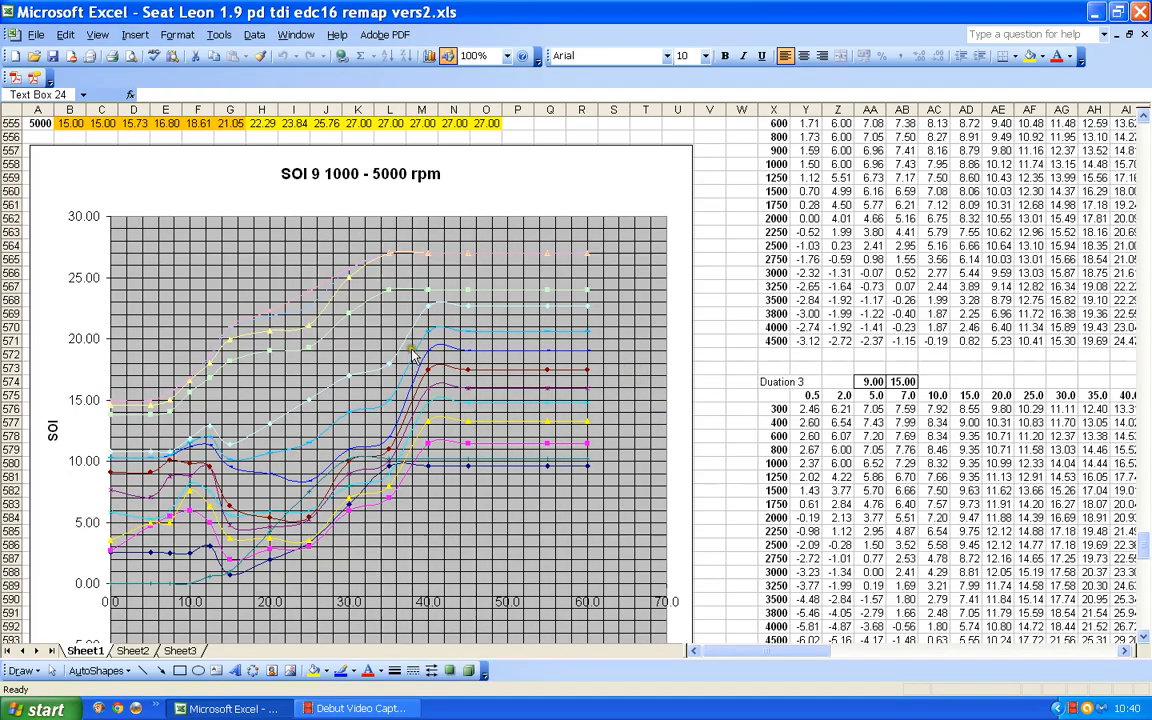
pyautogui.scroll(-3, 492, 317)
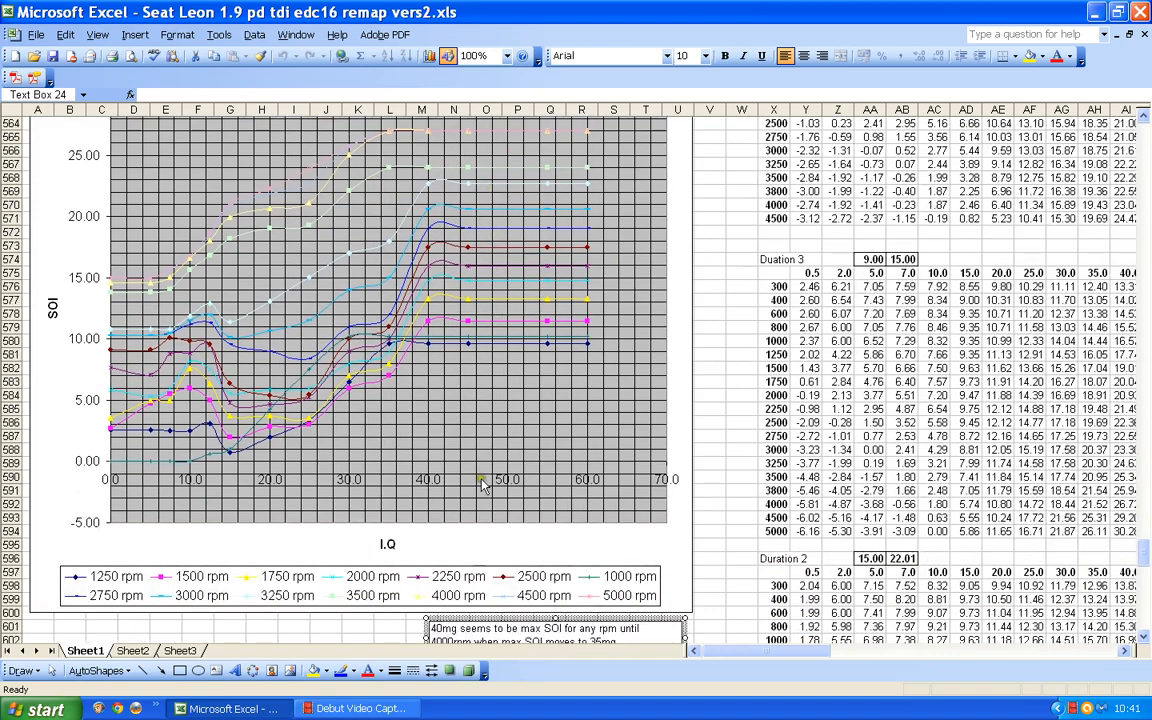
pyautogui.scroll(1, 434, 438)
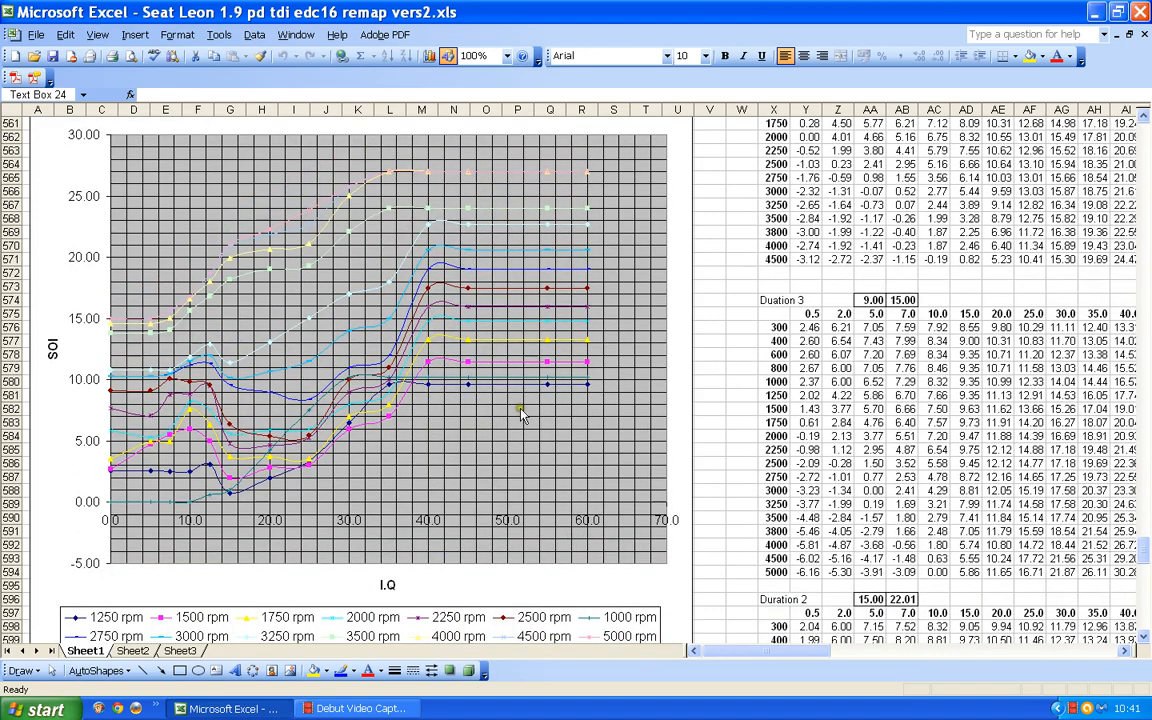
pyautogui.scroll(2, 466, 368)
pyautogui.scroll(-2, 372, 500)
pyautogui.scroll(3, 383, 385)
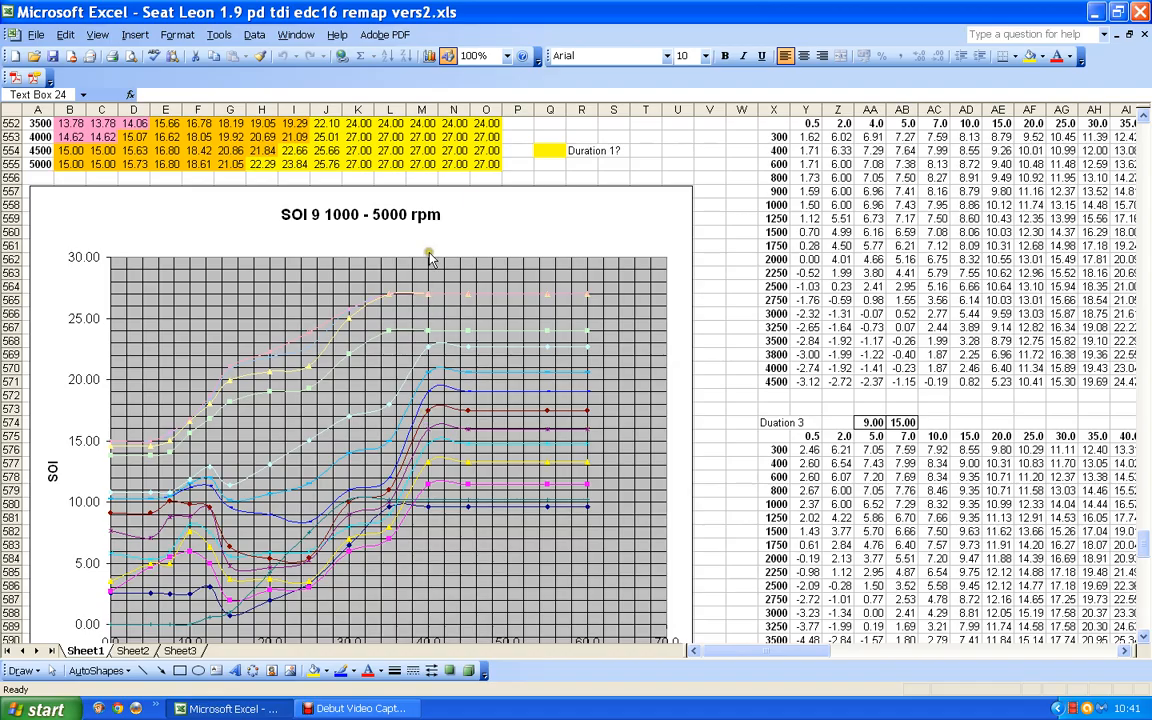
pyautogui.scroll(-1, 388, 265)
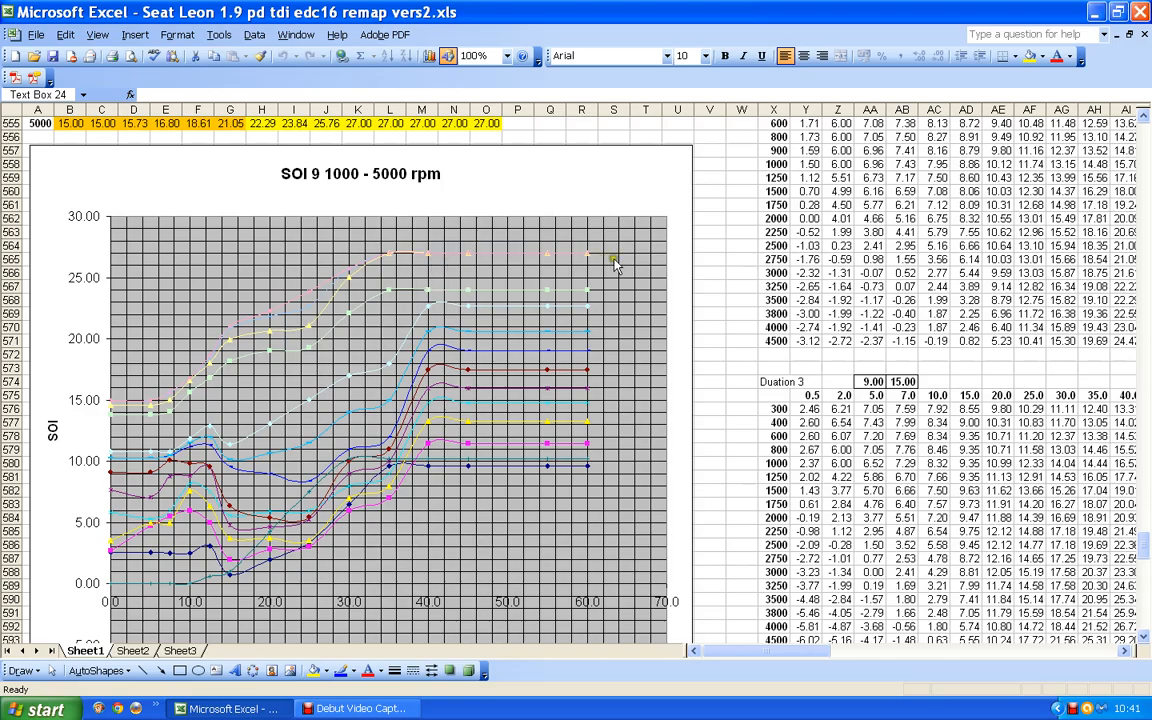
pyautogui.scroll(3, 481, 264)
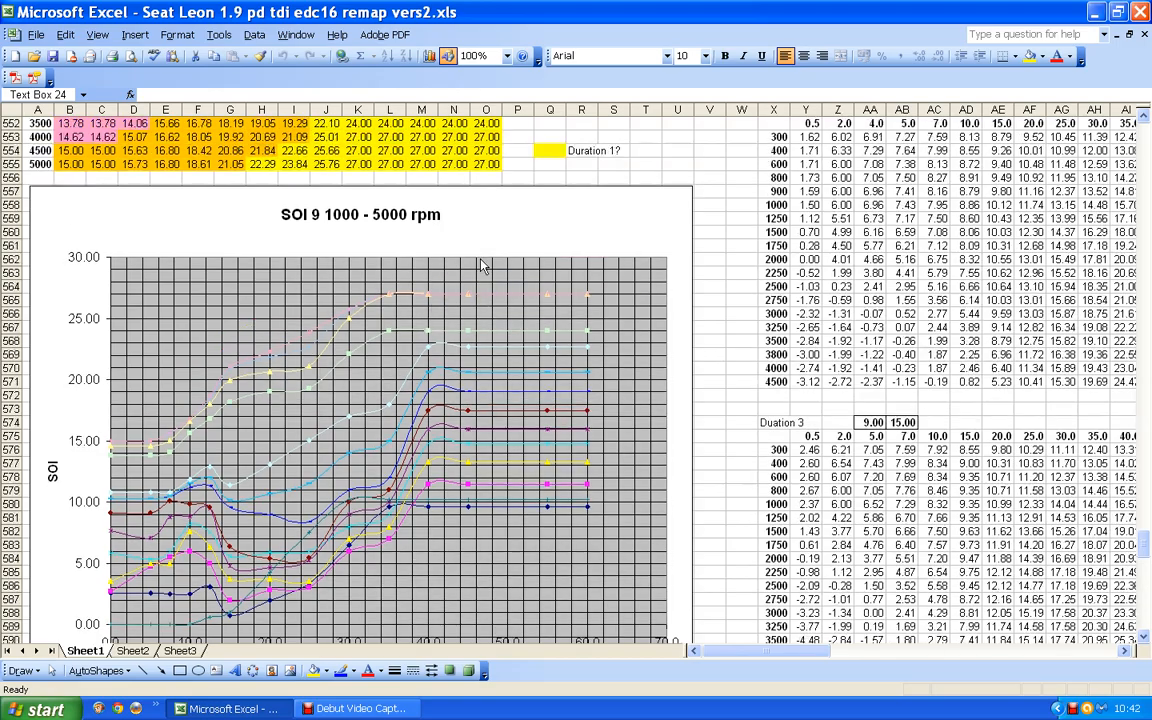
pyautogui.scroll(2, 481, 264)
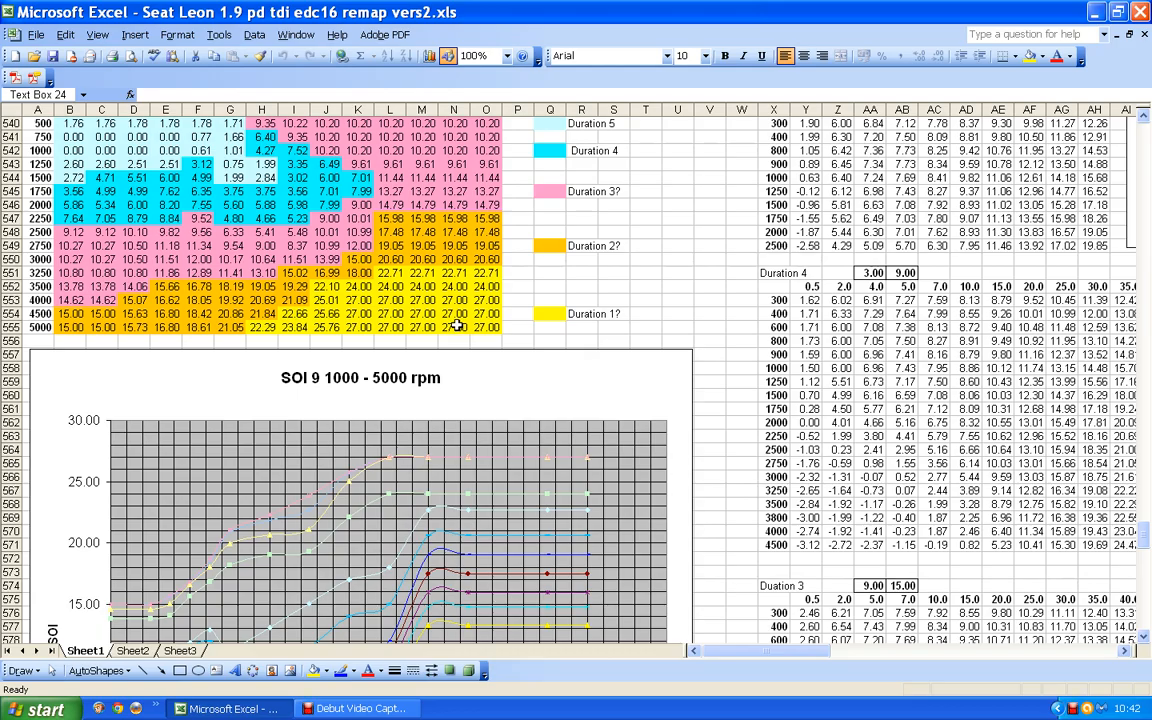
pyautogui.scroll(3, 425, 292)
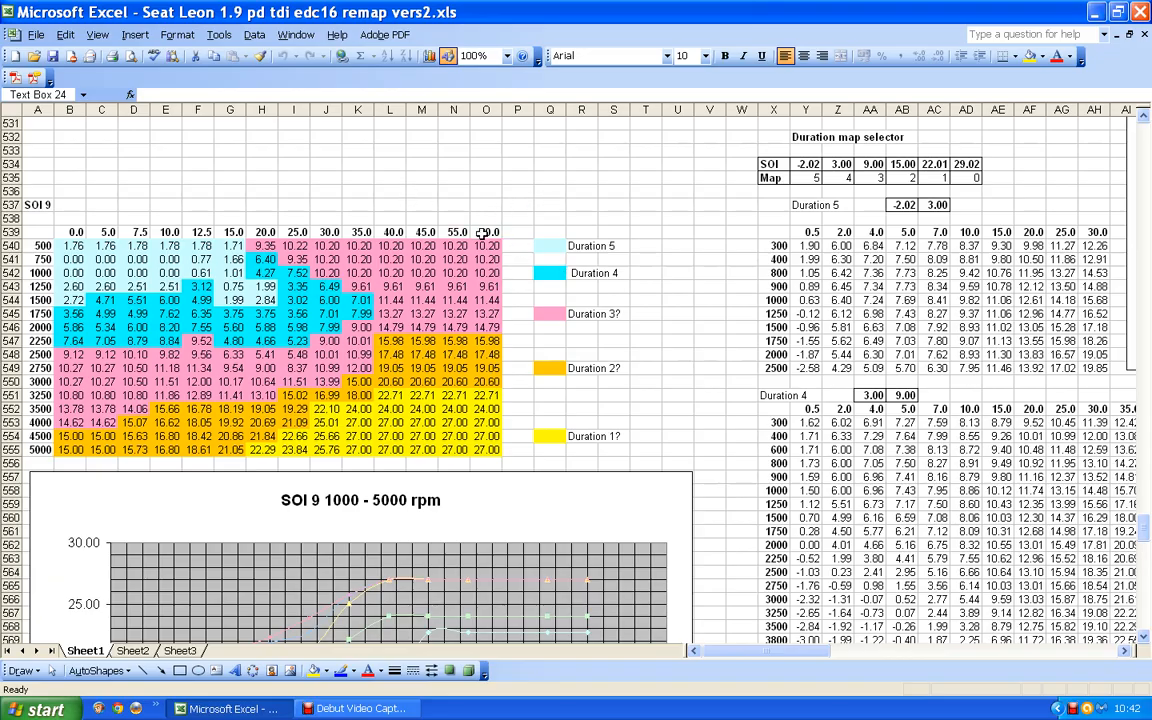
# Examine the Duration 1 map down to the 5000 rpm row and across to the 60.0 and 70.0 columns
pyautogui.scroll(-10, 483, 231)
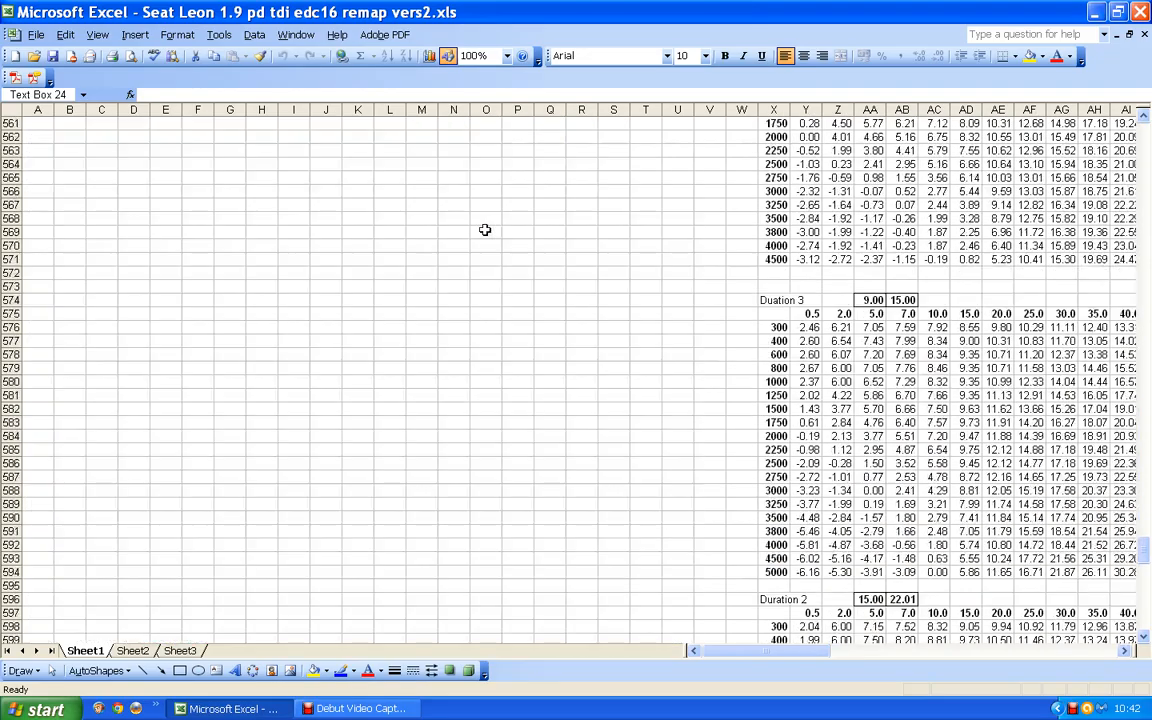
pyautogui.scroll(-10, 484, 230)
pyautogui.scroll(16, 503, 260)
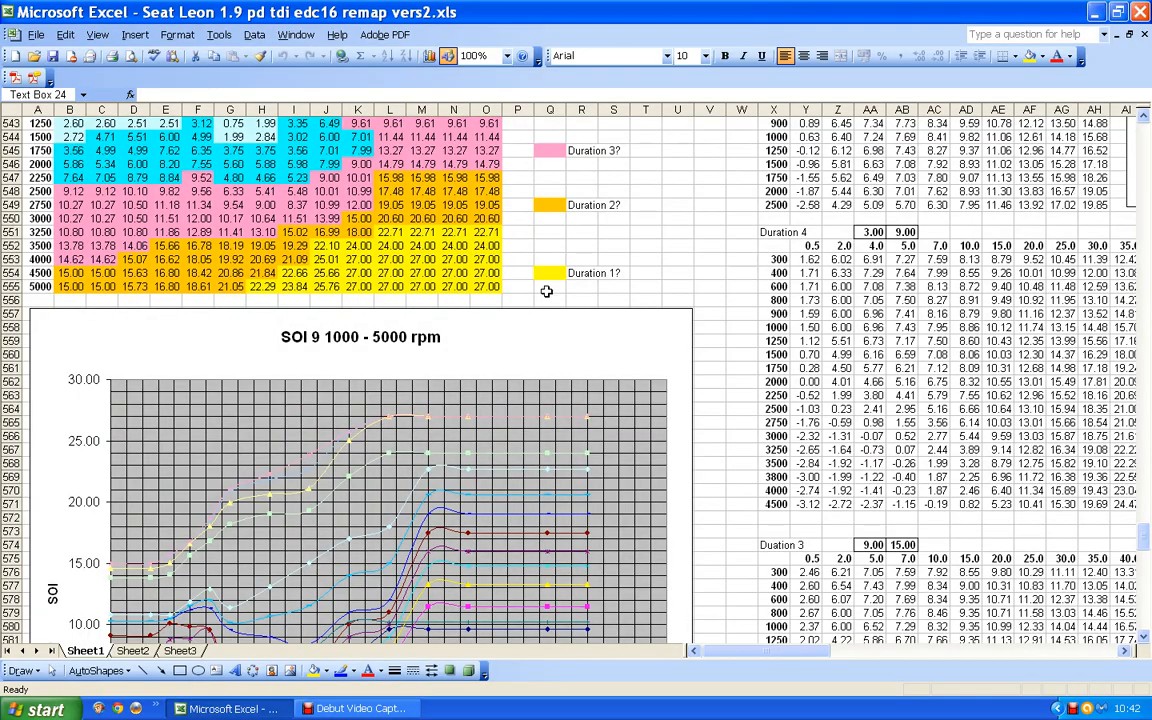
pyautogui.scroll(-20, 547, 291)
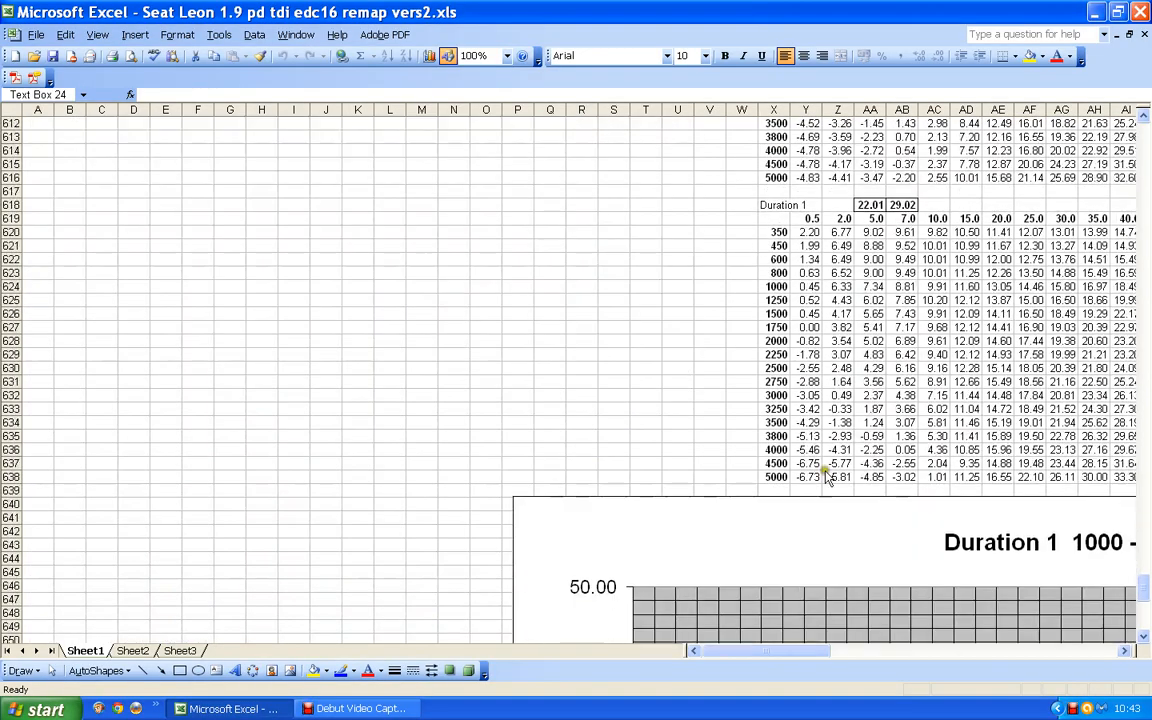
pyautogui.moveTo(818, 653); pyautogui.dragTo(897, 653)
pyautogui.scroll(1, 737, 420)
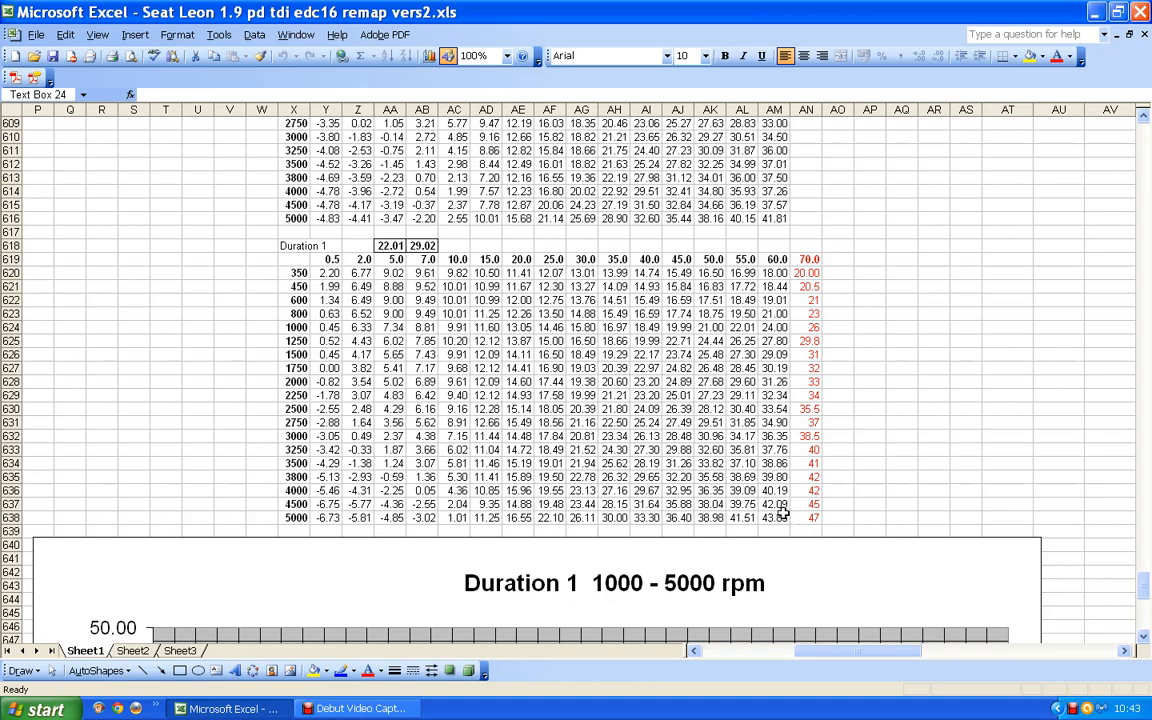
# Below the SOI 9 chart, enter the heading SOI in C606 above the value 27 in C607, leaving B607 empty
pyautogui.moveTo(806, 663); pyautogui.dragTo(705, 663)
pyautogui.scroll(5, 518, 388)
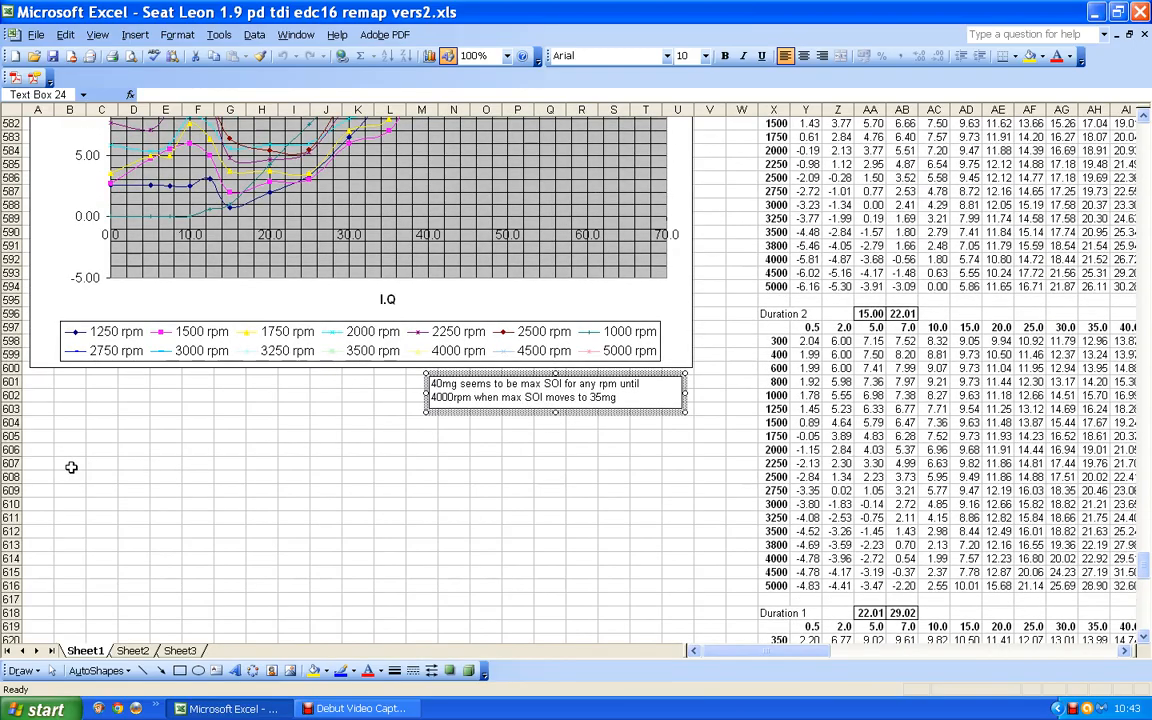
pyautogui.click(71, 465)
pyautogui.write('SOI')
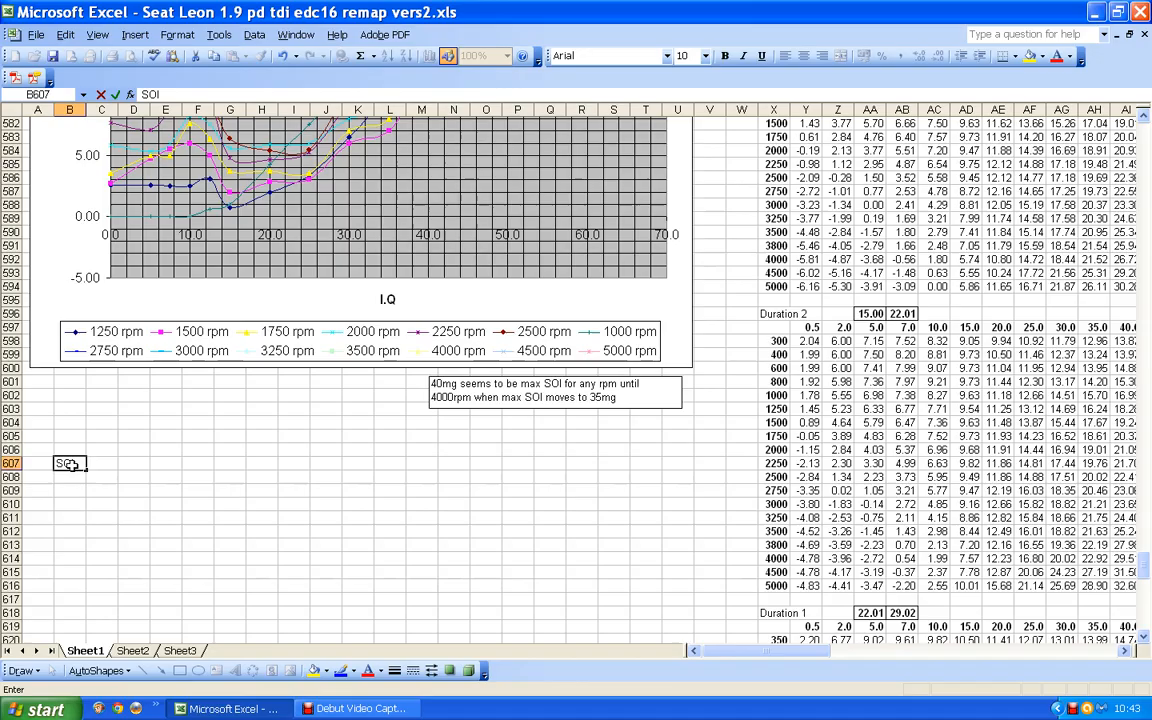
pyautogui.press('Tab')
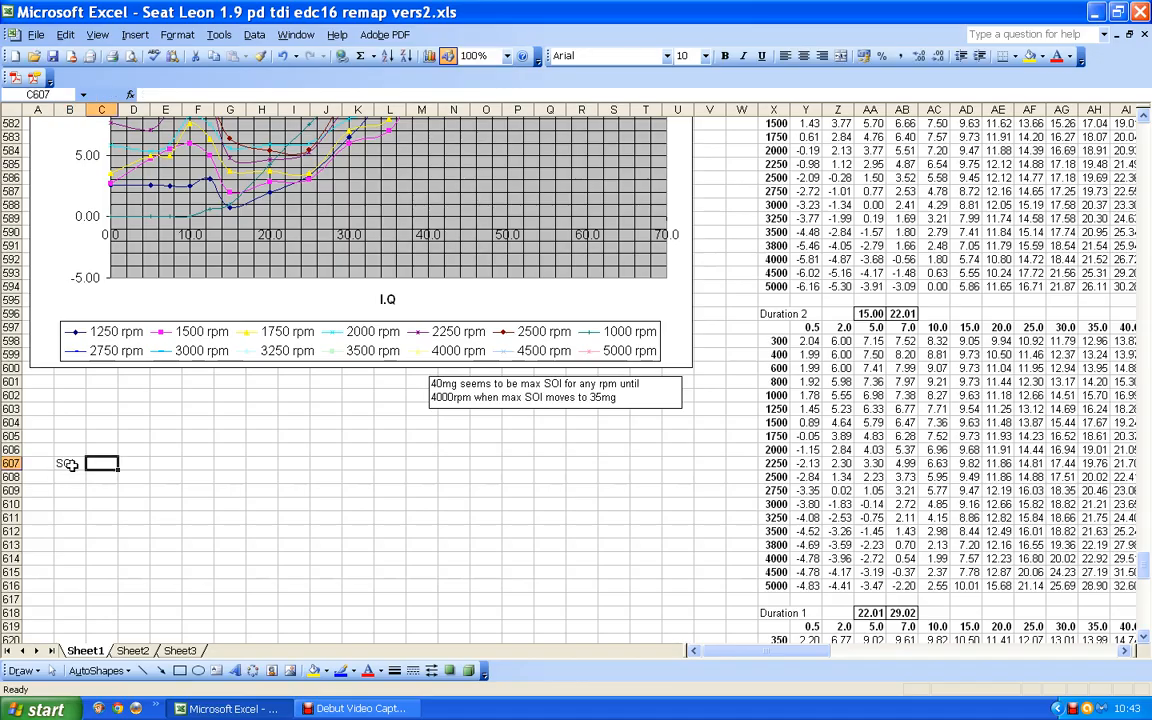
pyautogui.write('27')
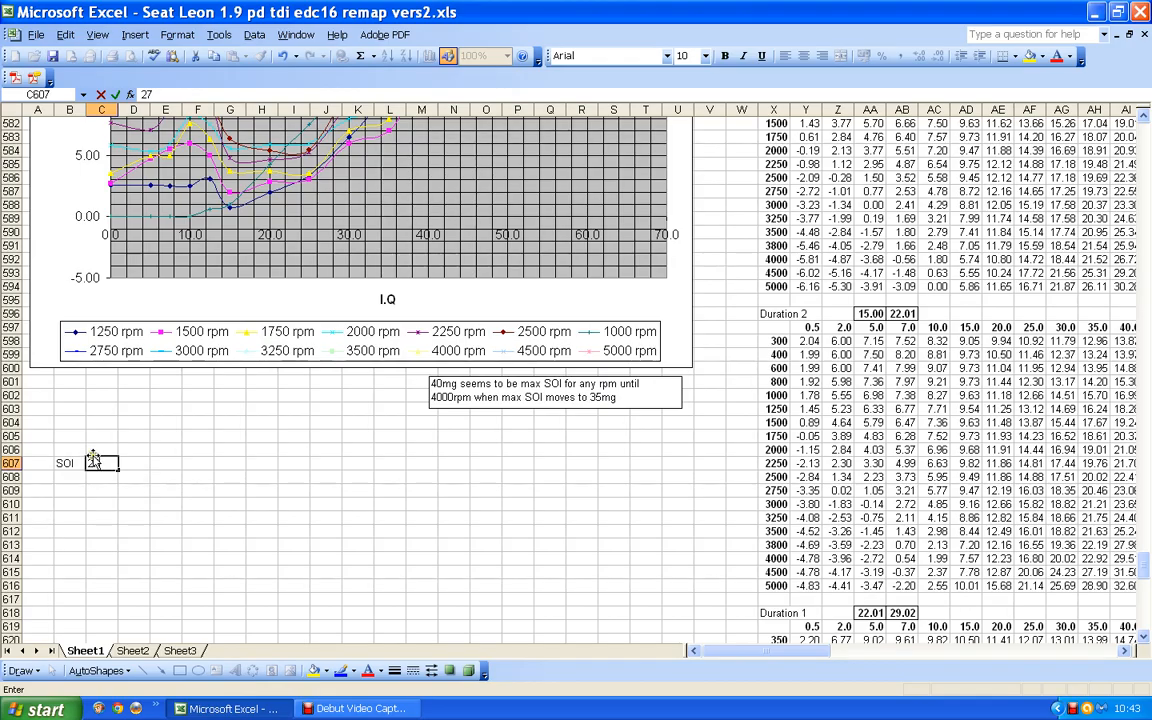
pyautogui.press('Up')
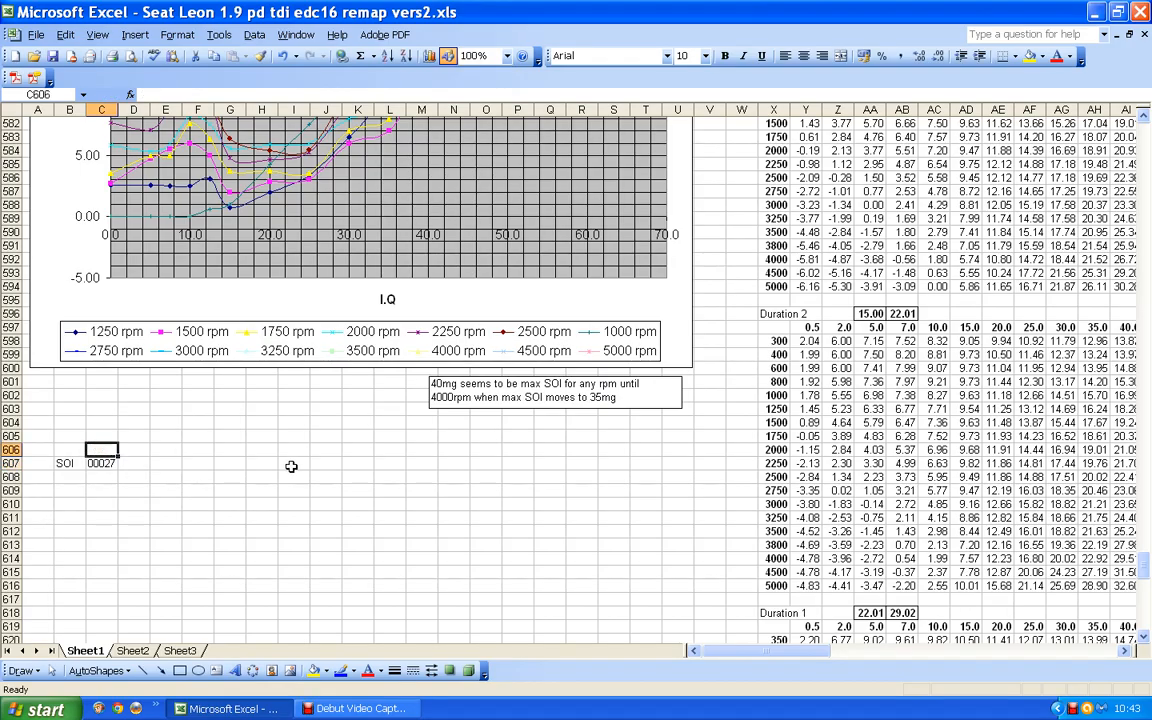
pyautogui.write('SOI')
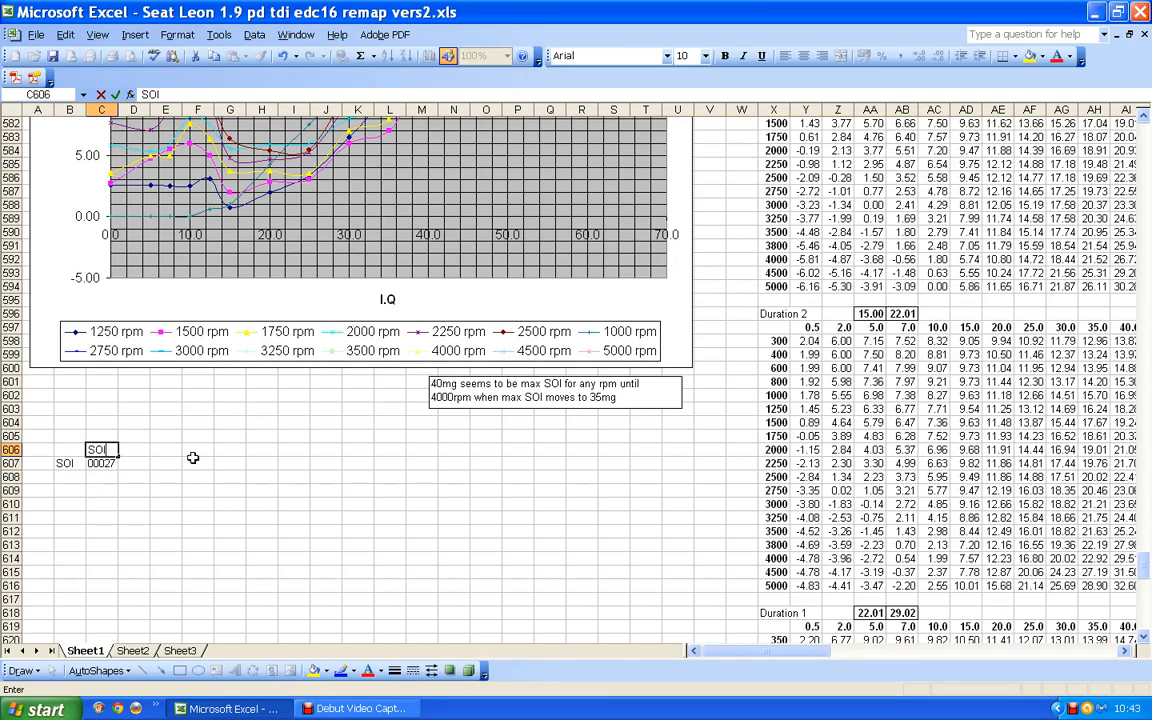
pyautogui.click(65, 463)
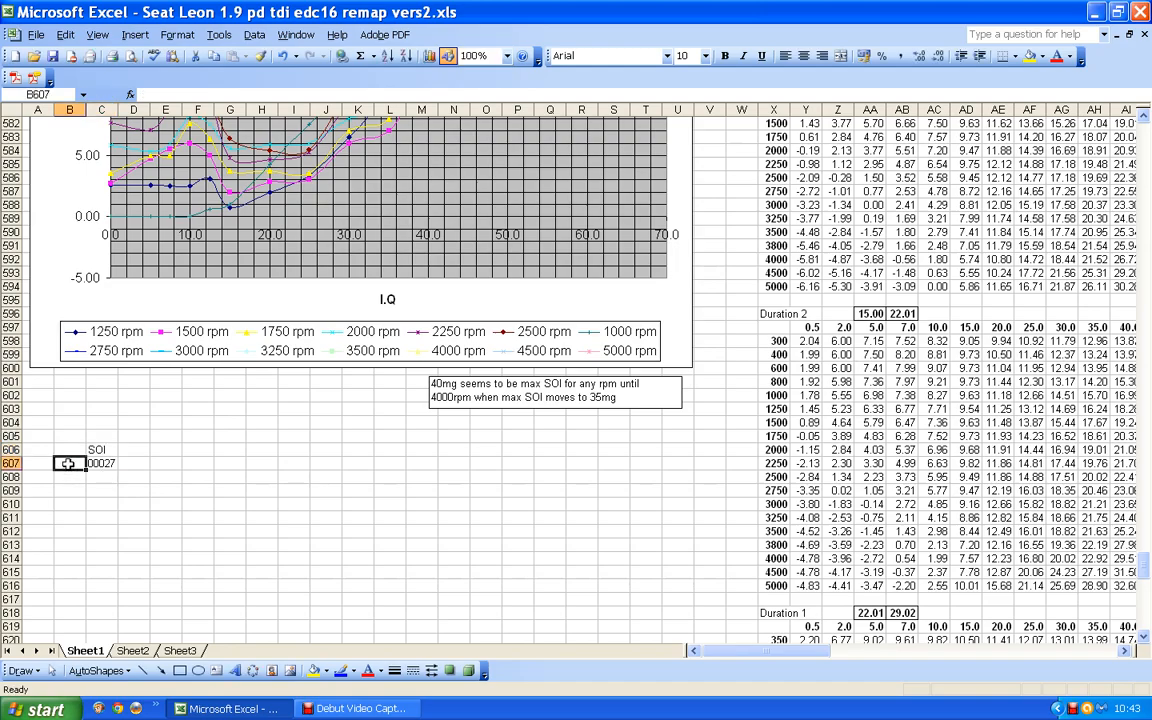
# Format cells C607 to E607 as Number with one decimal place
pyautogui.moveTo(104, 463); pyautogui.dragTo(175, 465)
pyautogui.click(178, 35)
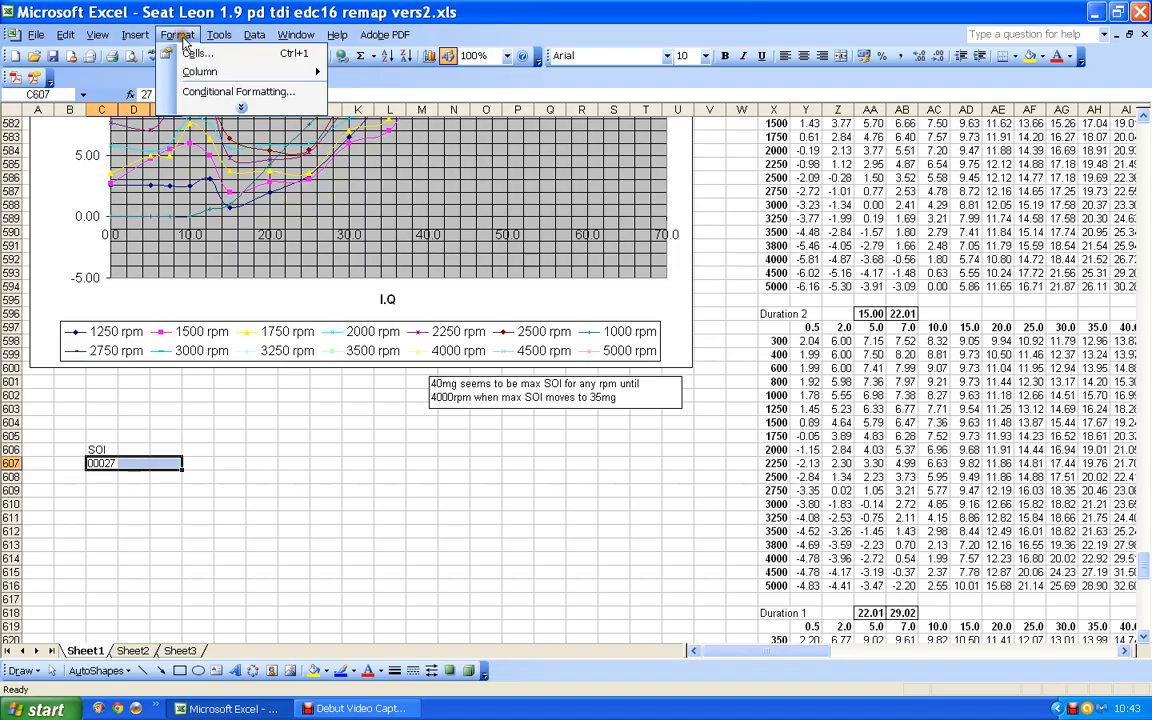
pyautogui.click(196, 54)
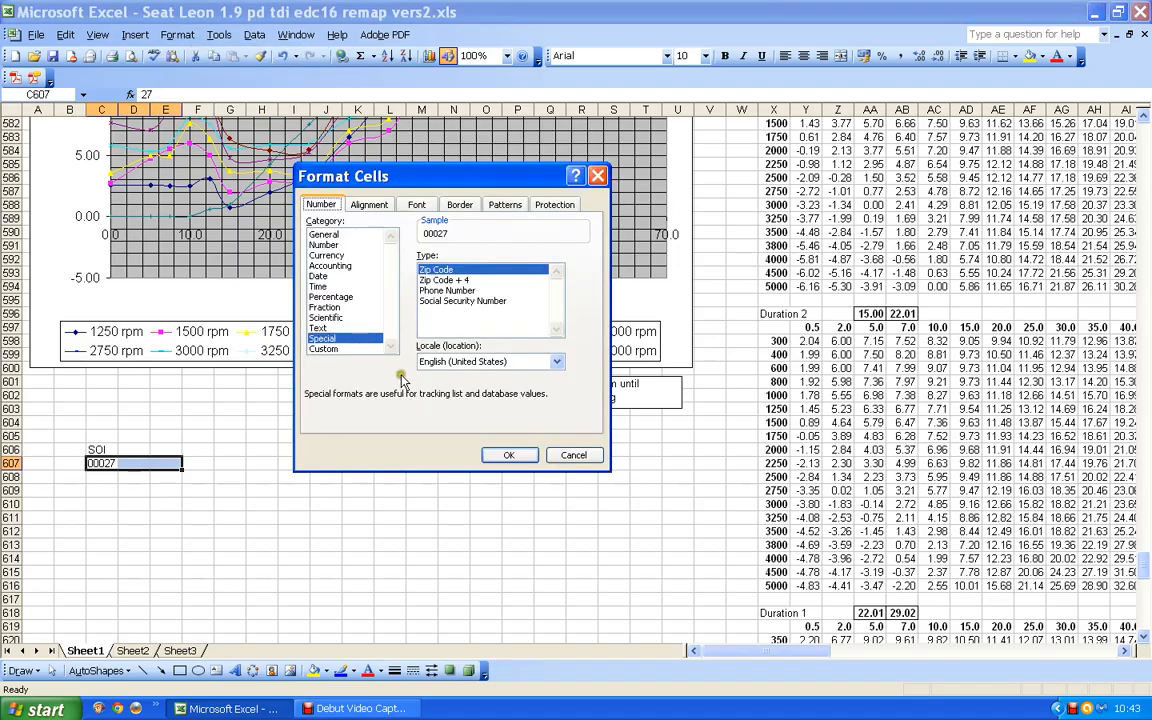
pyautogui.click(323, 244)
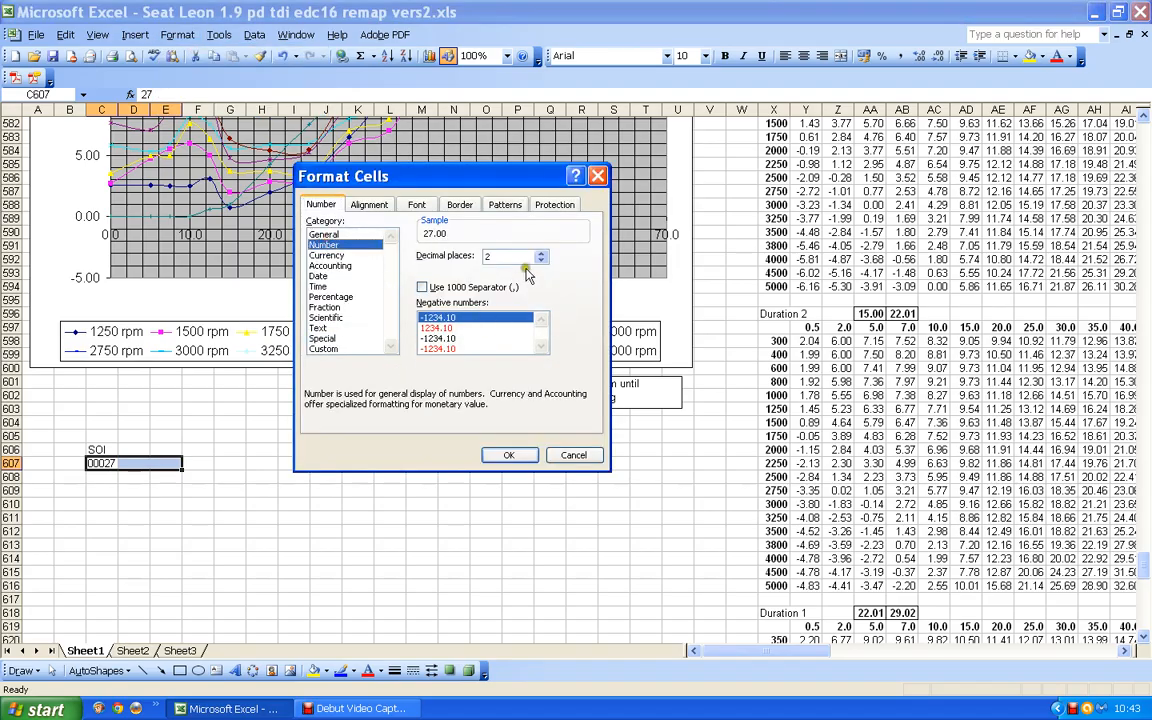
pyautogui.click(540, 260)
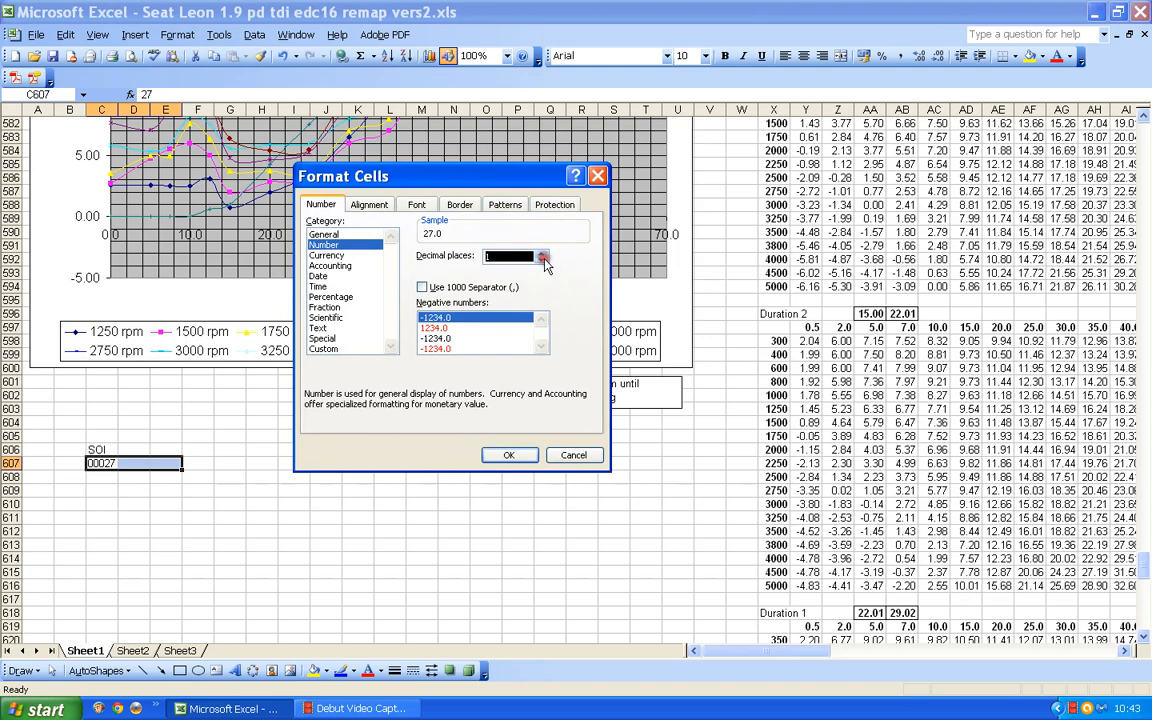
pyautogui.click(510, 456)
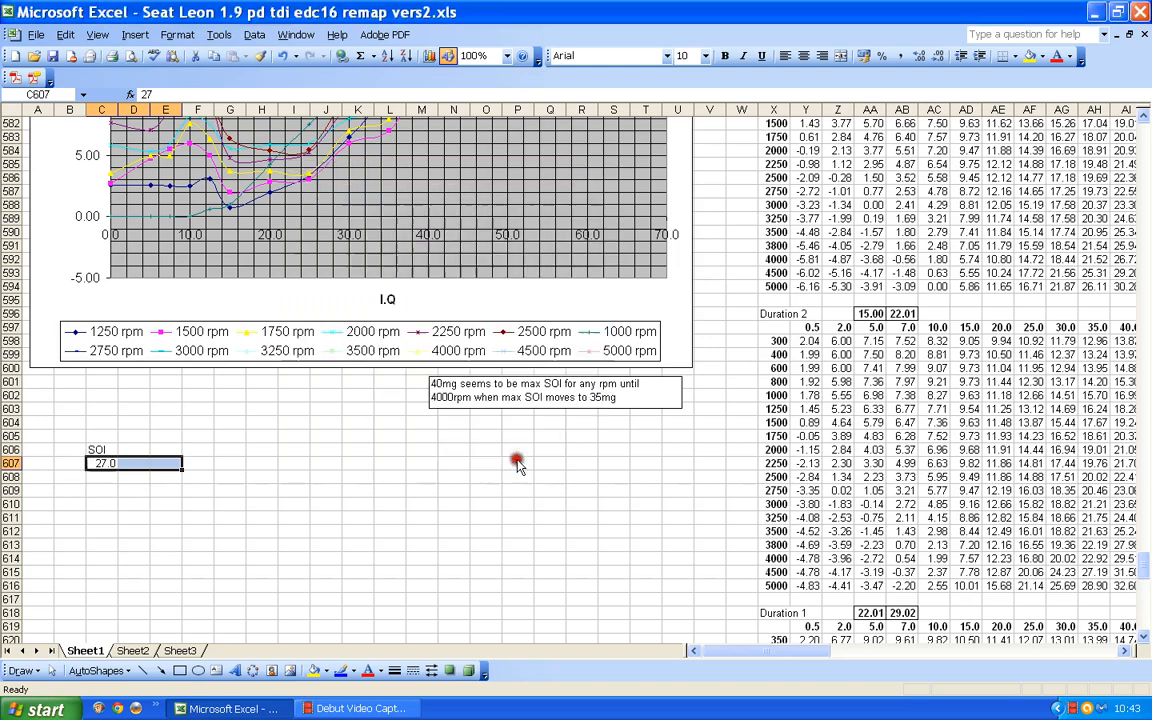
# Make the heading cells C606 to E606 bold
pyautogui.doubleClick(98, 450)
pyautogui.moveTo(97, 450); pyautogui.dragTo(175, 452)
pyautogui.click(63, 450)
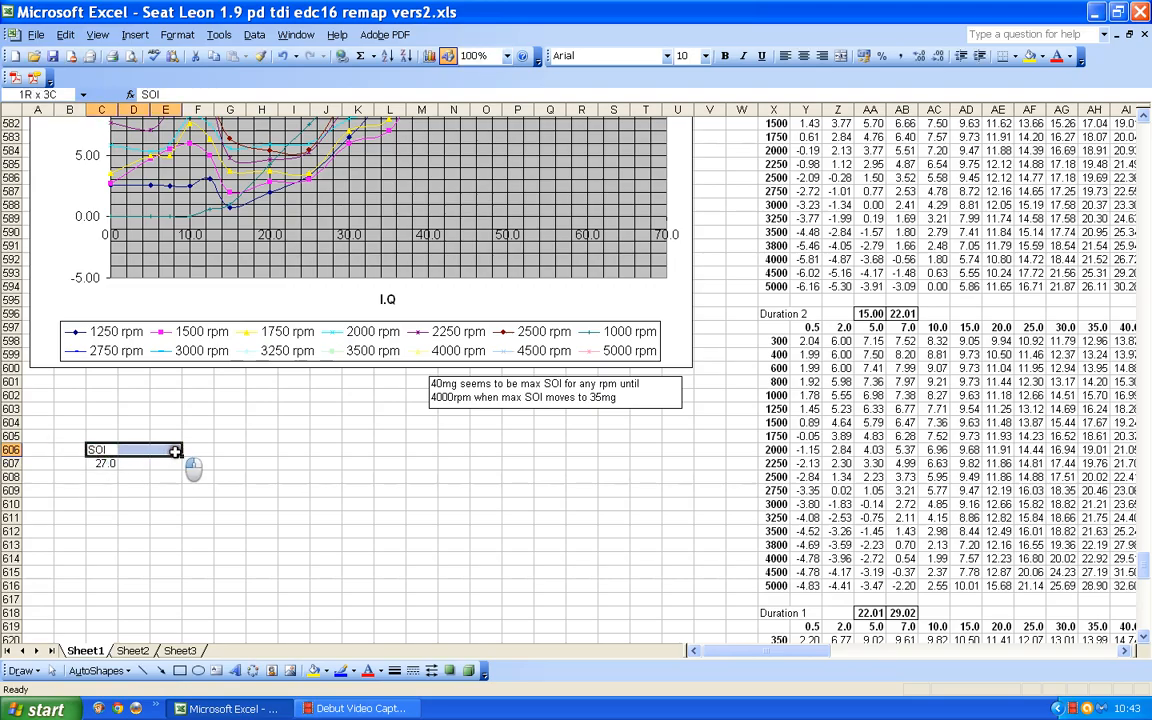
pyautogui.click(724, 58)
pyautogui.click(279, 481)
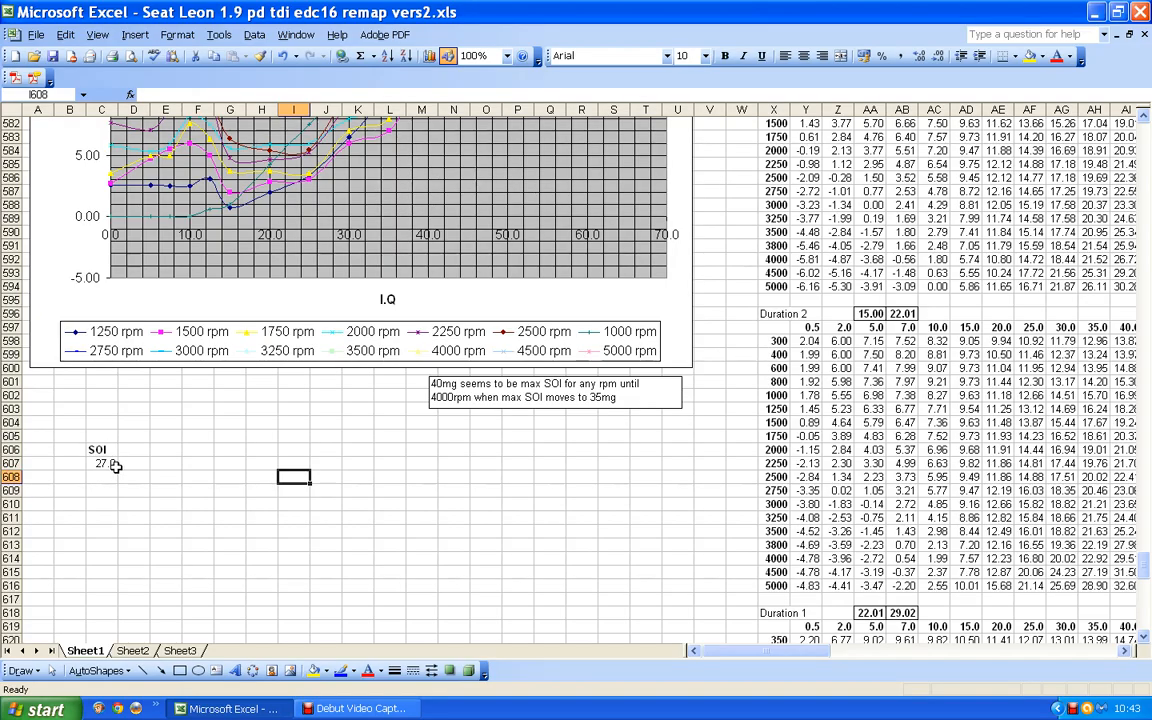
# Enter the heading Dur in D606, beside the SOI heading
pyautogui.click(132, 450)
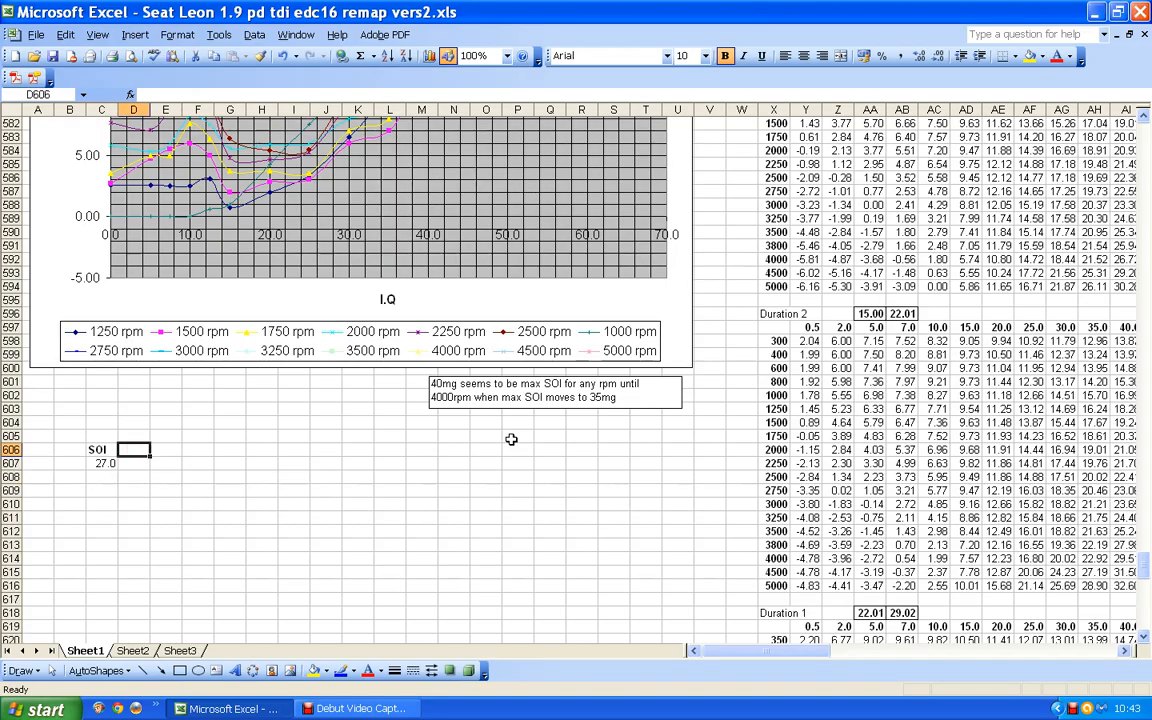
pyautogui.write('D')
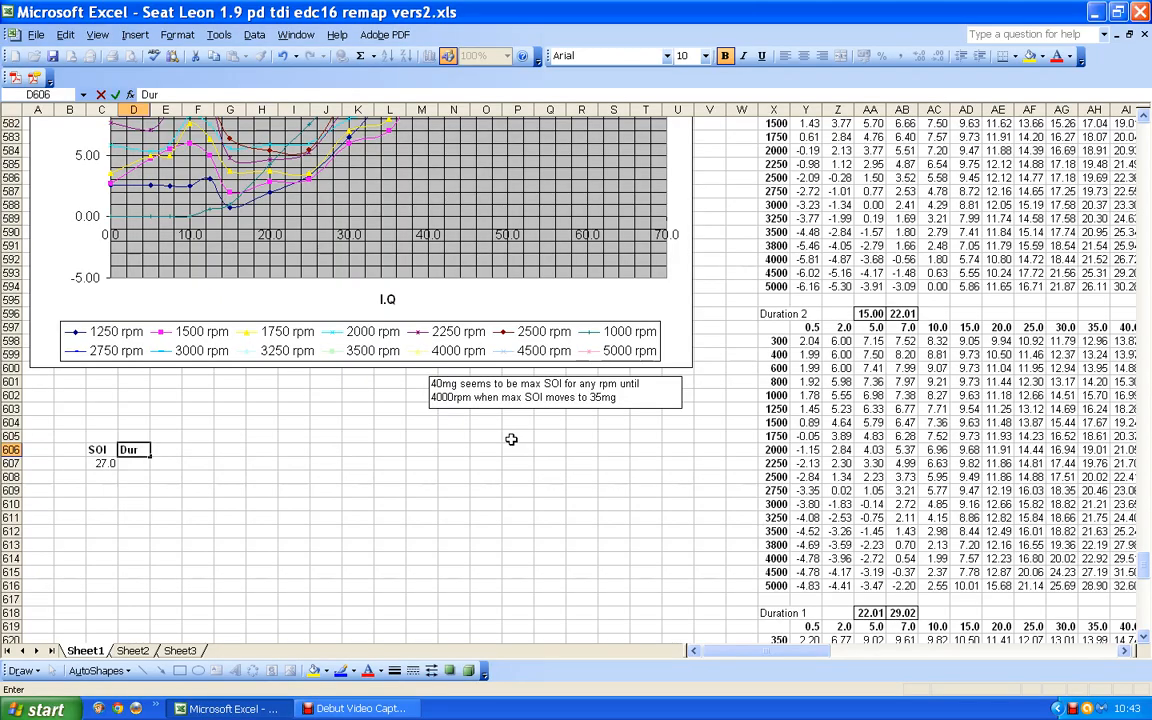
pyautogui.write('ur')
pyautogui.press('Return')
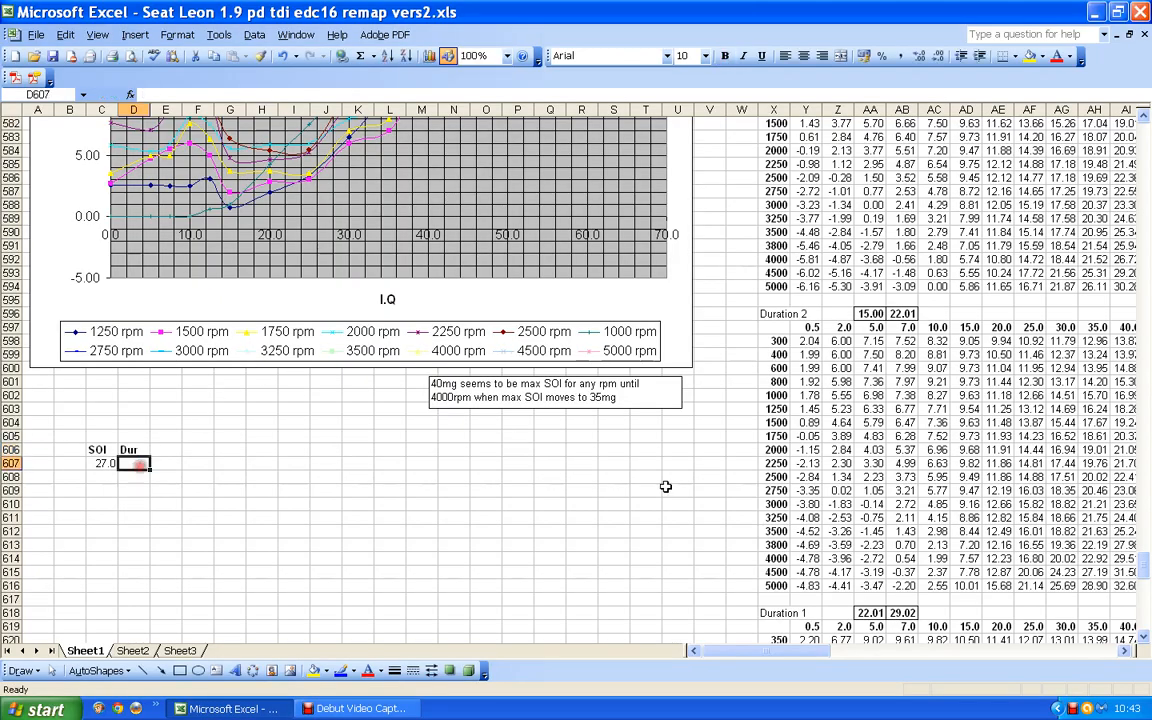
# Look up the duration in the Duration 1 map and enter 43.85 under the Dur heading in D607
pyautogui.scroll(-12, 665, 486)
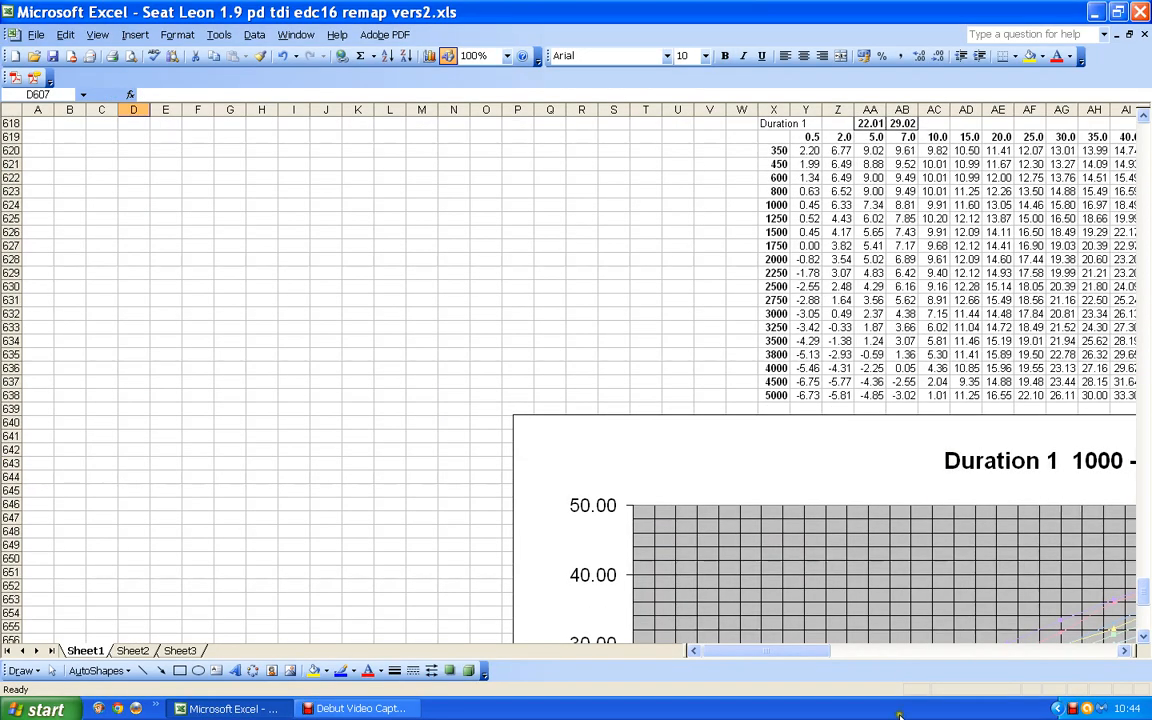
pyautogui.moveTo(789, 651); pyautogui.dragTo(668, 612)
pyautogui.scroll(7, 227, 398)
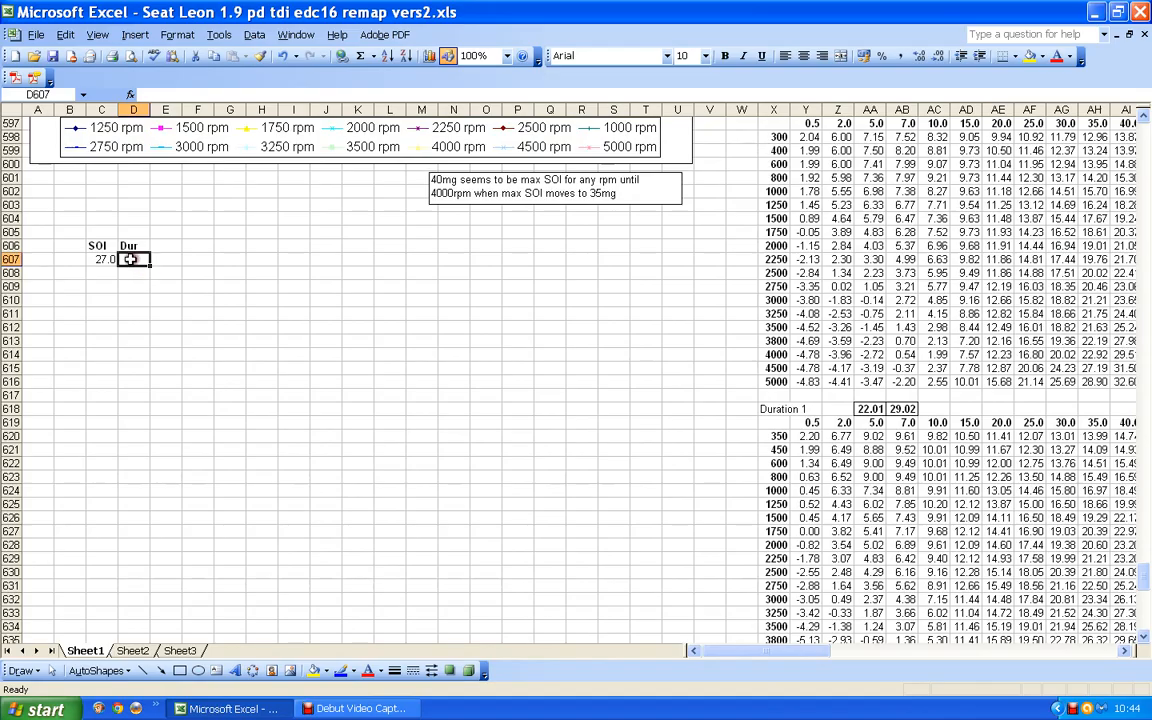
pyautogui.write('43')
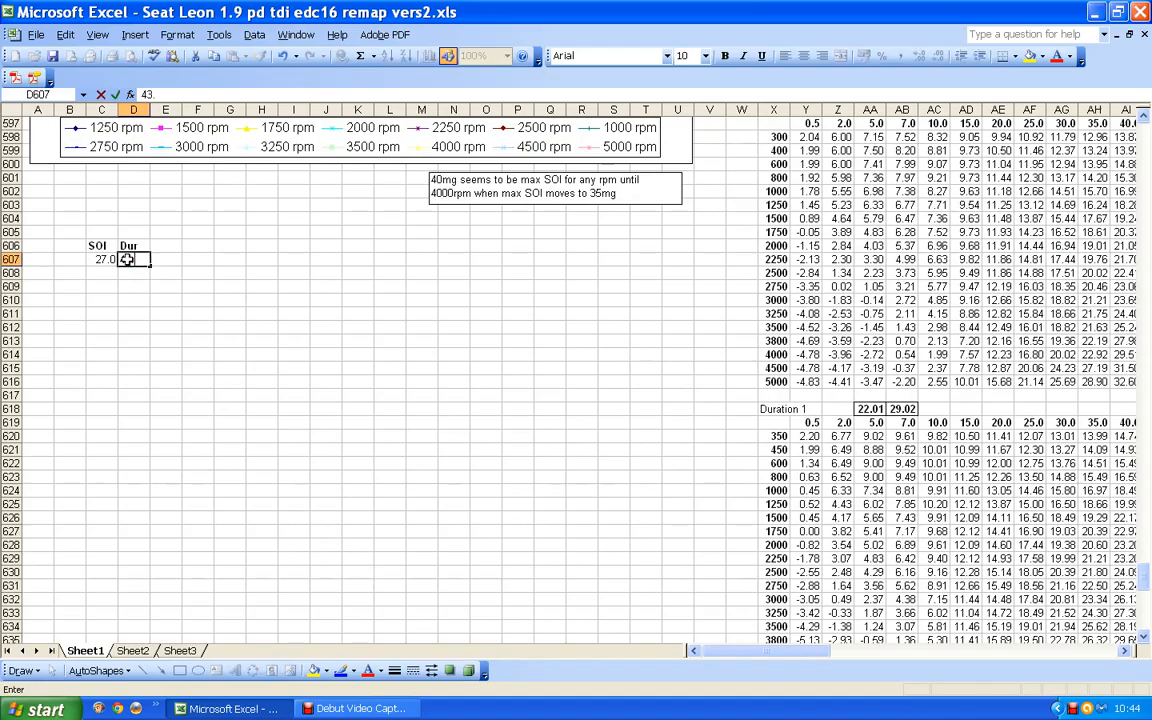
pyautogui.write('.85')
pyautogui.click(168, 245)
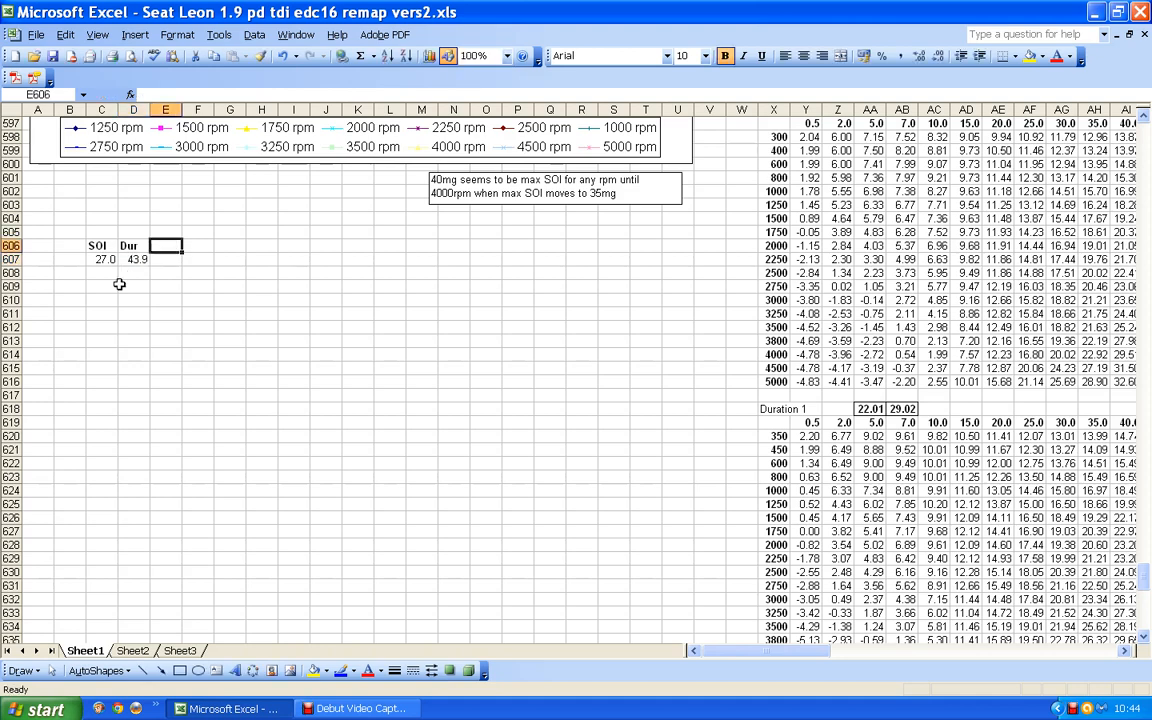
# Increase the number format of cells C607 to E607 to two decimal places
pyautogui.click(130, 259)
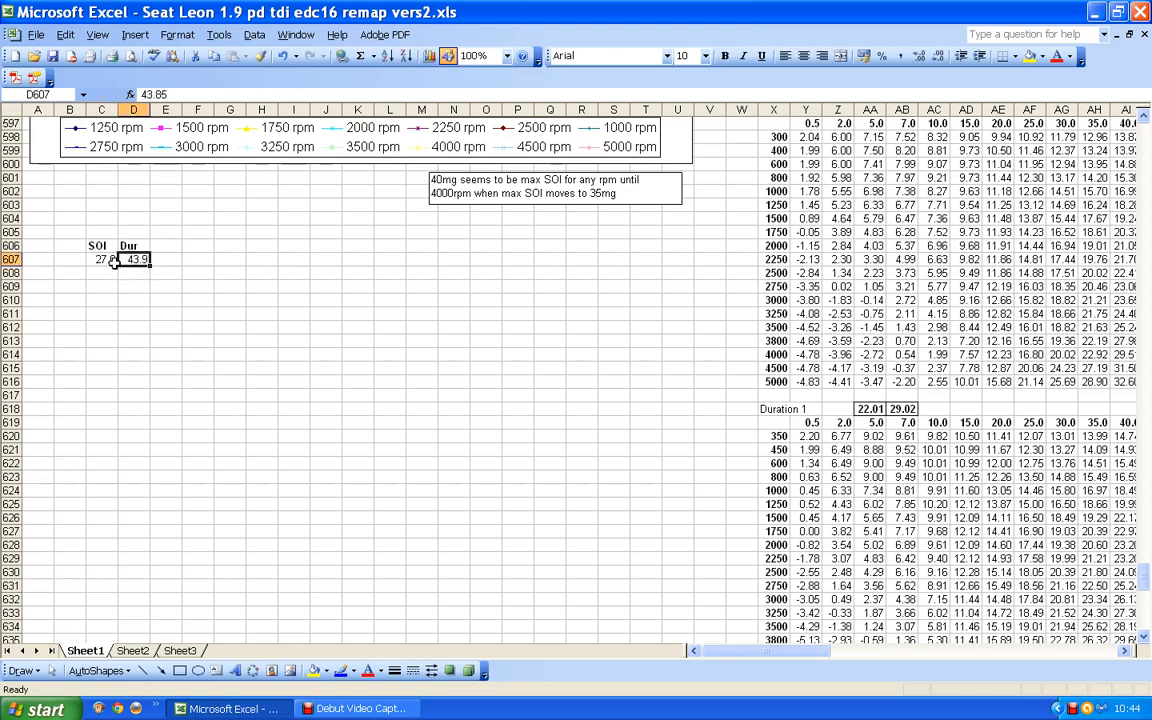
pyautogui.moveTo(105, 259); pyautogui.dragTo(153, 258)
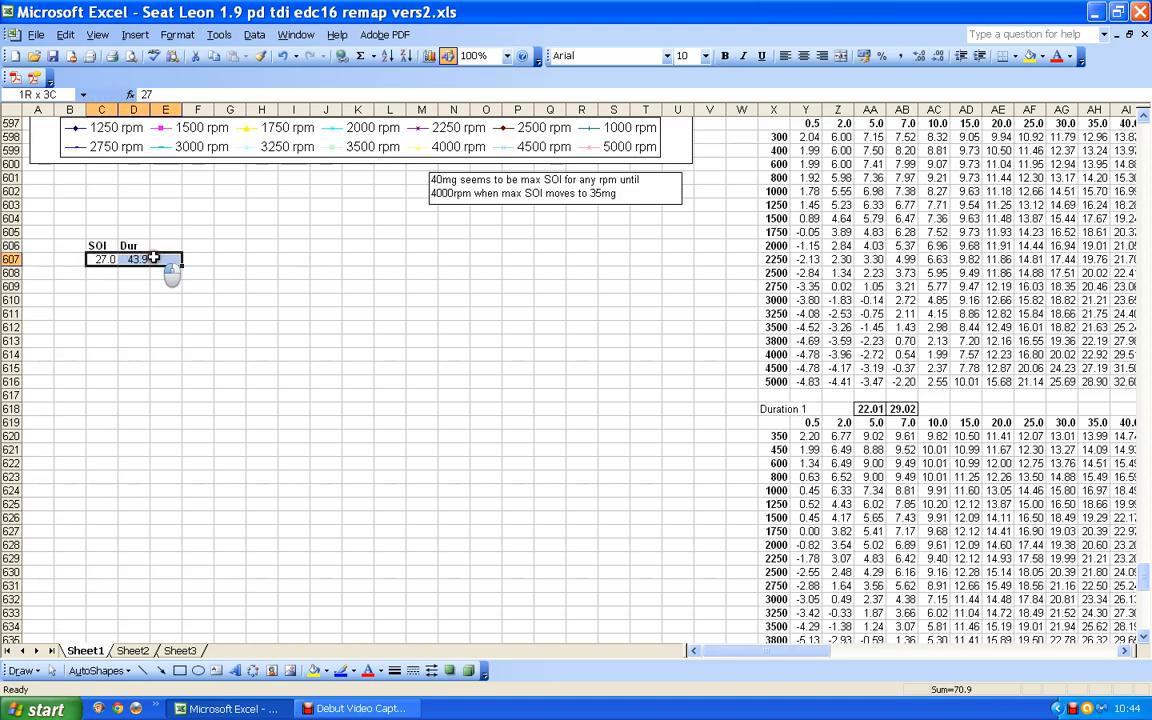
pyautogui.click(183, 37)
pyautogui.click(200, 48)
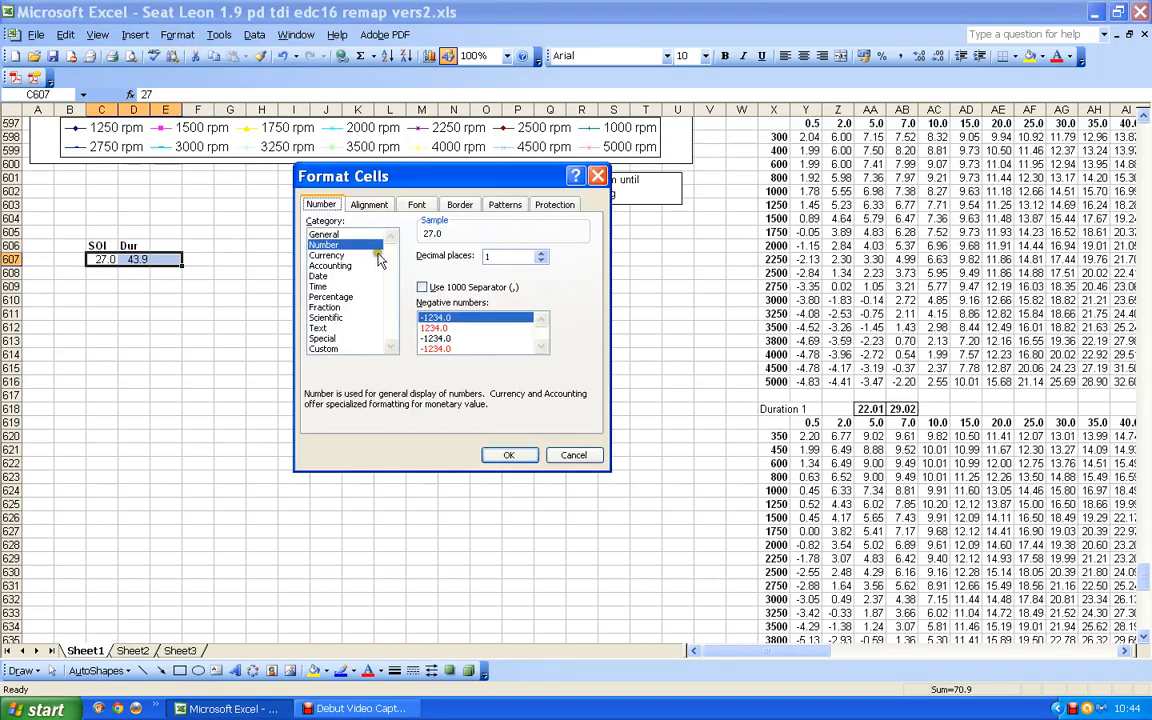
pyautogui.click(540, 253)
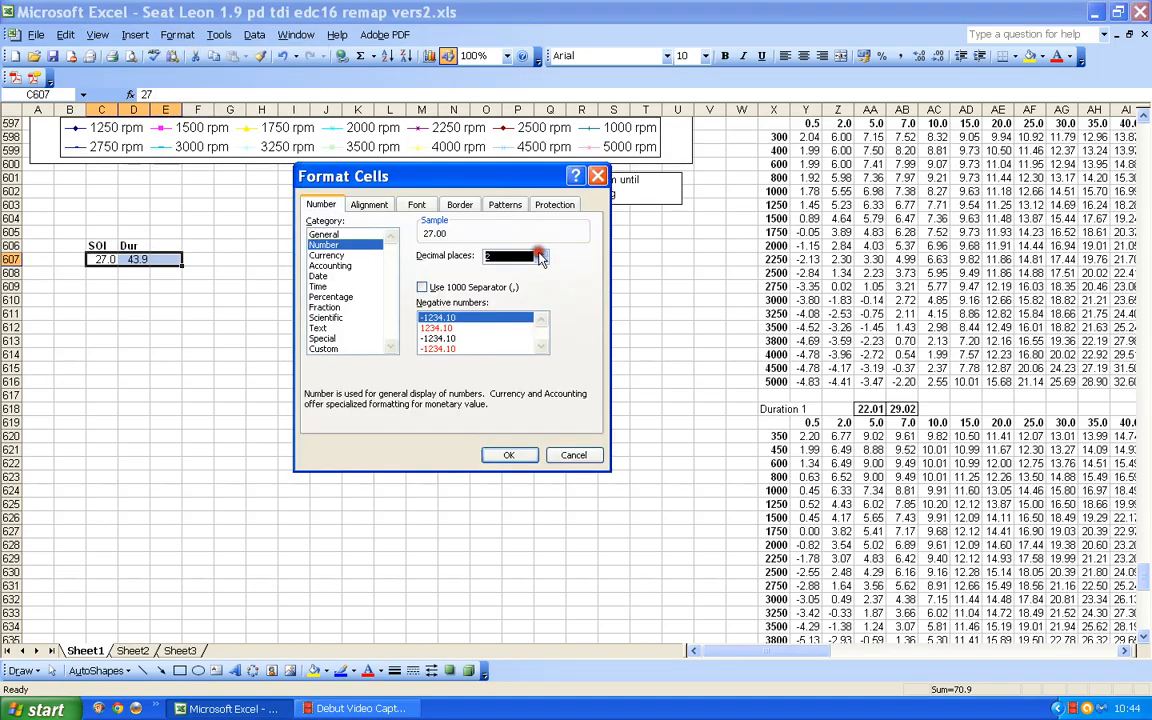
pyautogui.click(508, 456)
pyautogui.click(141, 262)
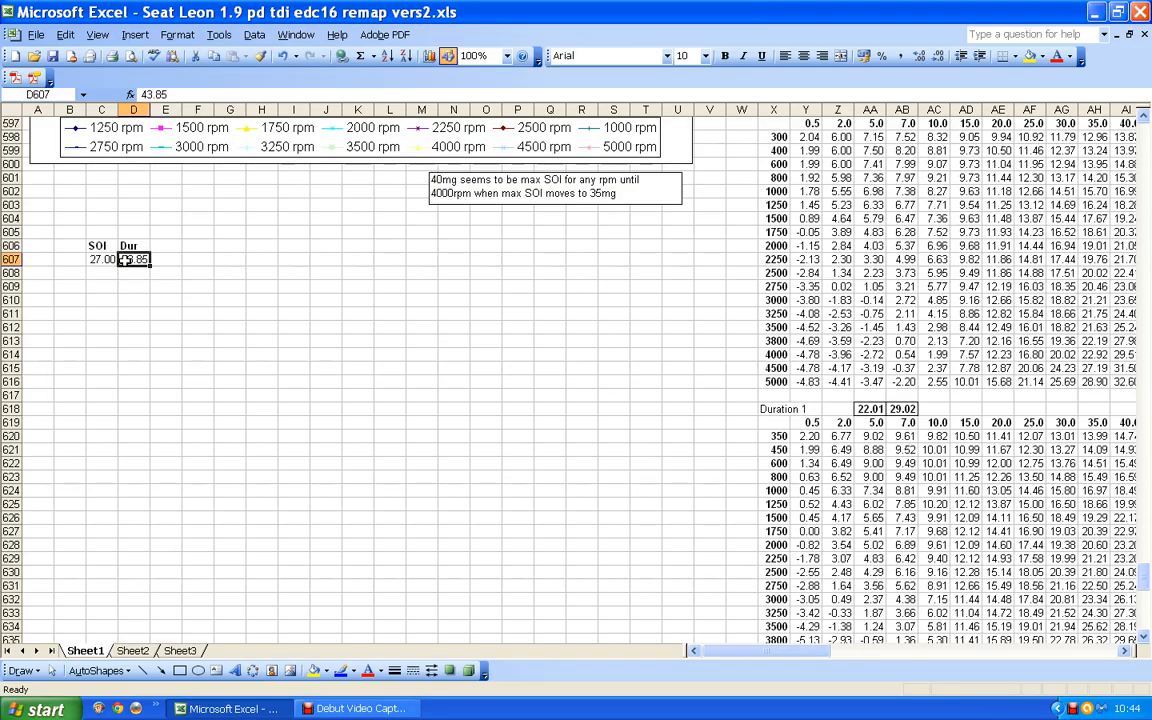
# Enter the heading EoI in E606, beside the Dur heading
pyautogui.click(166, 246)
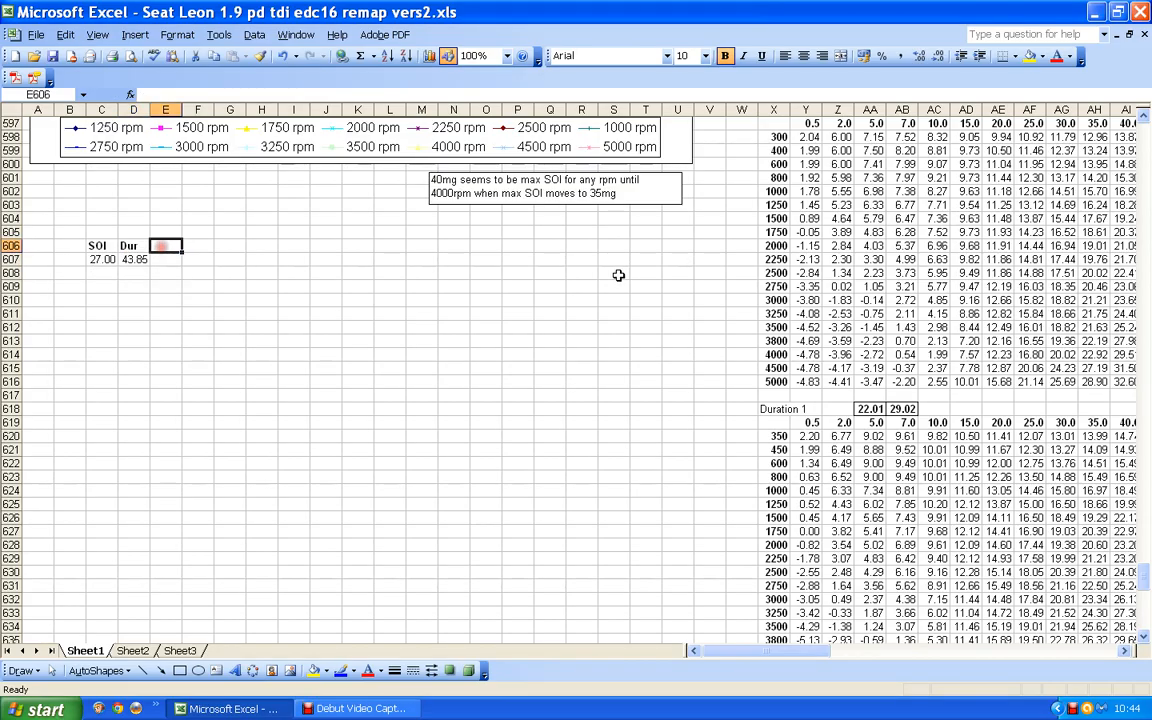
pyautogui.write('E')
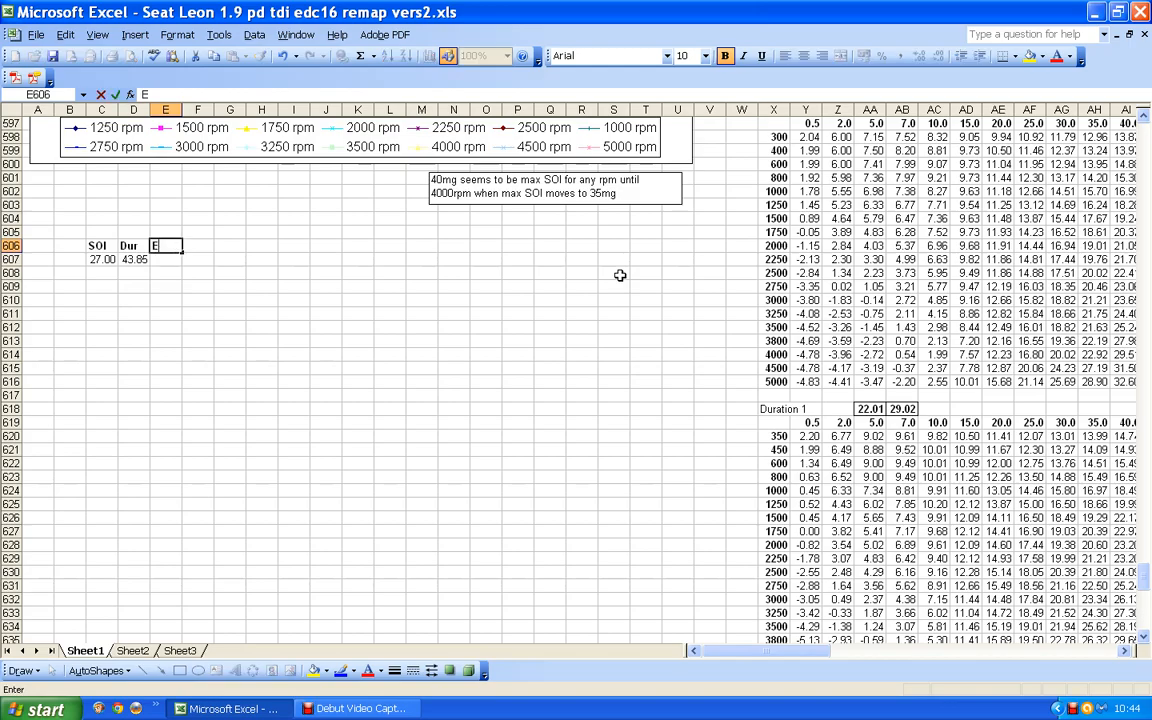
pyautogui.write('oI')
# Calculate the EoI in E607 with the formula =C607-D607 and widen column E to fit the result
pyautogui.click(169, 260)
pyautogui.write('=')
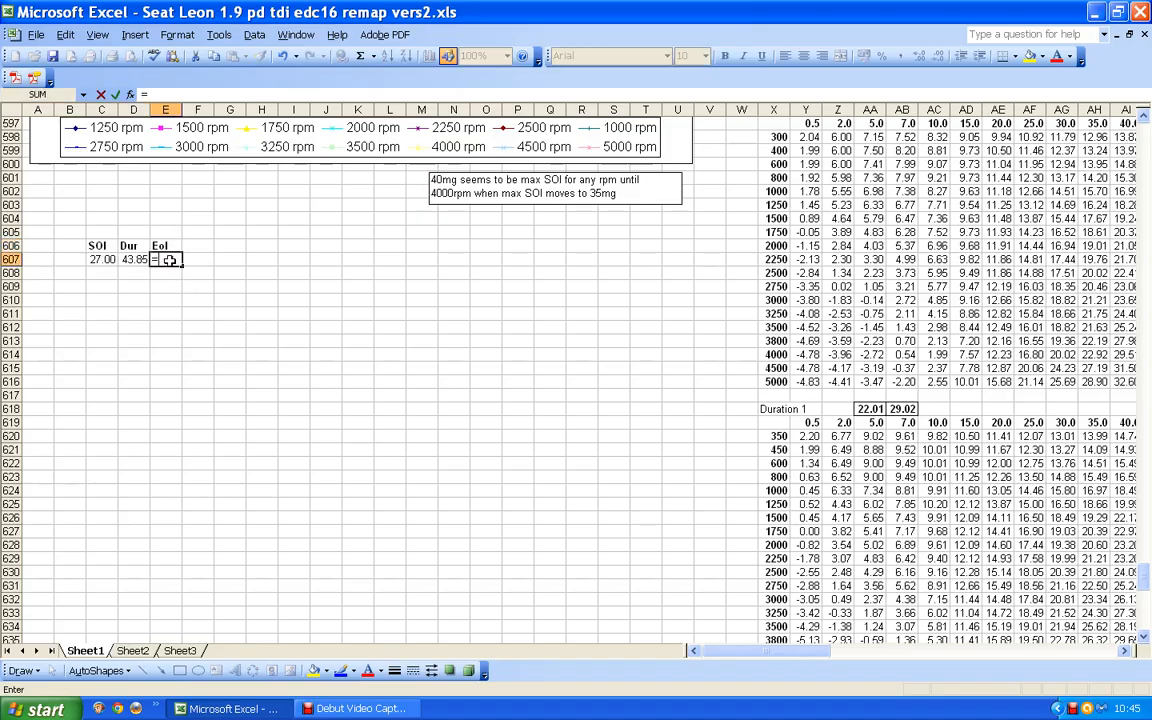
pyautogui.click(97, 259)
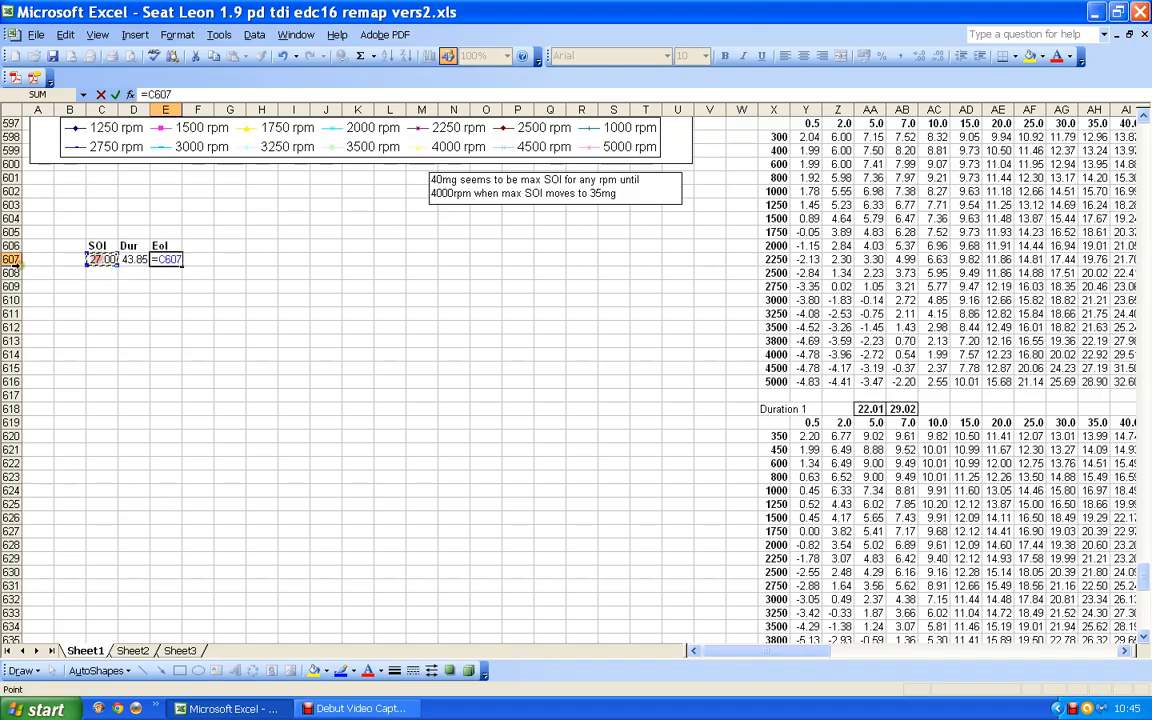
pyautogui.write('-')
pyautogui.click(134, 260)
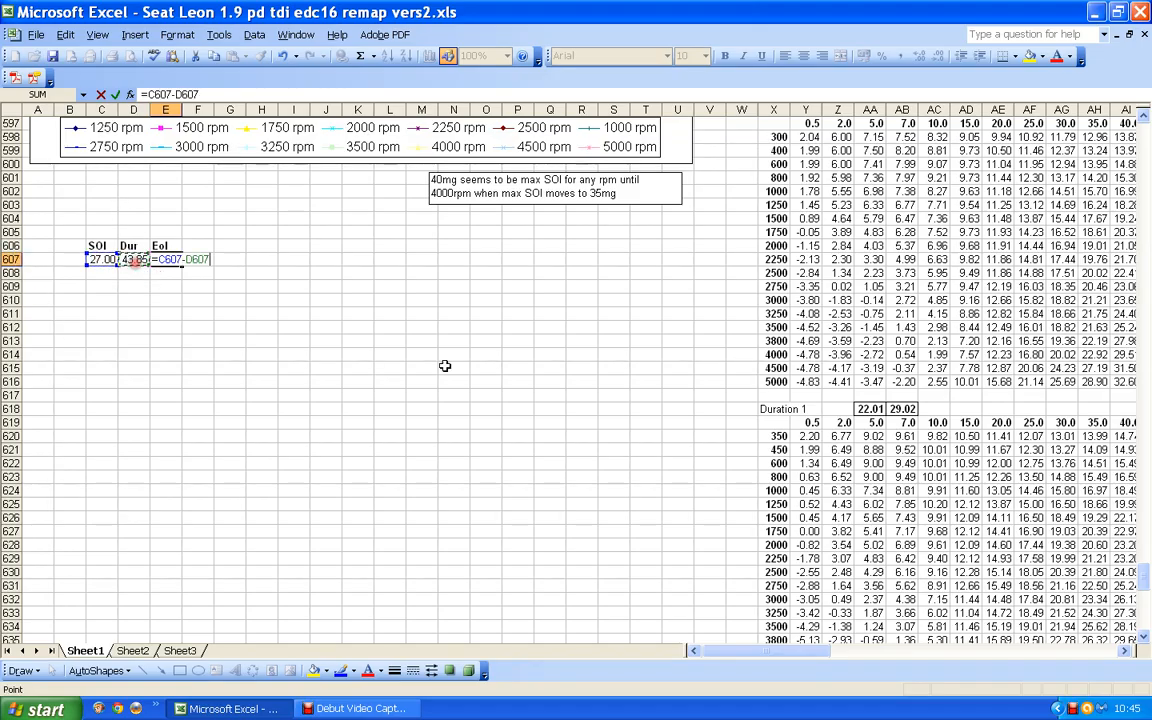
pyautogui.press('Return')
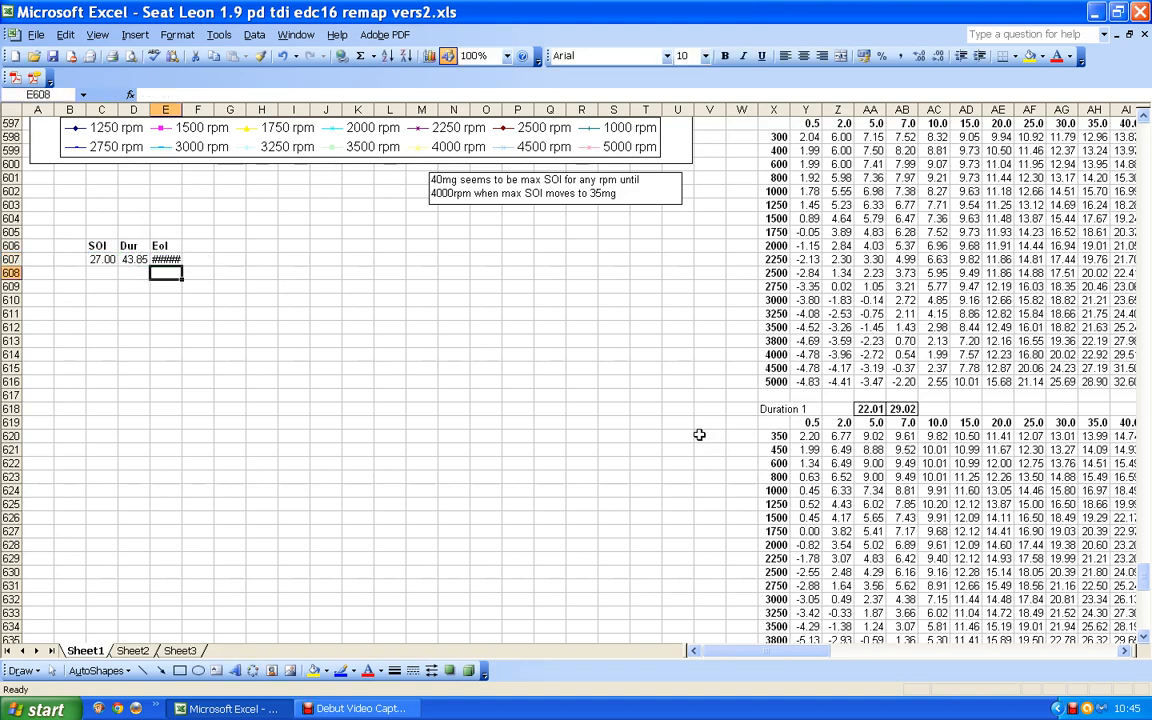
pyautogui.click(165, 260)
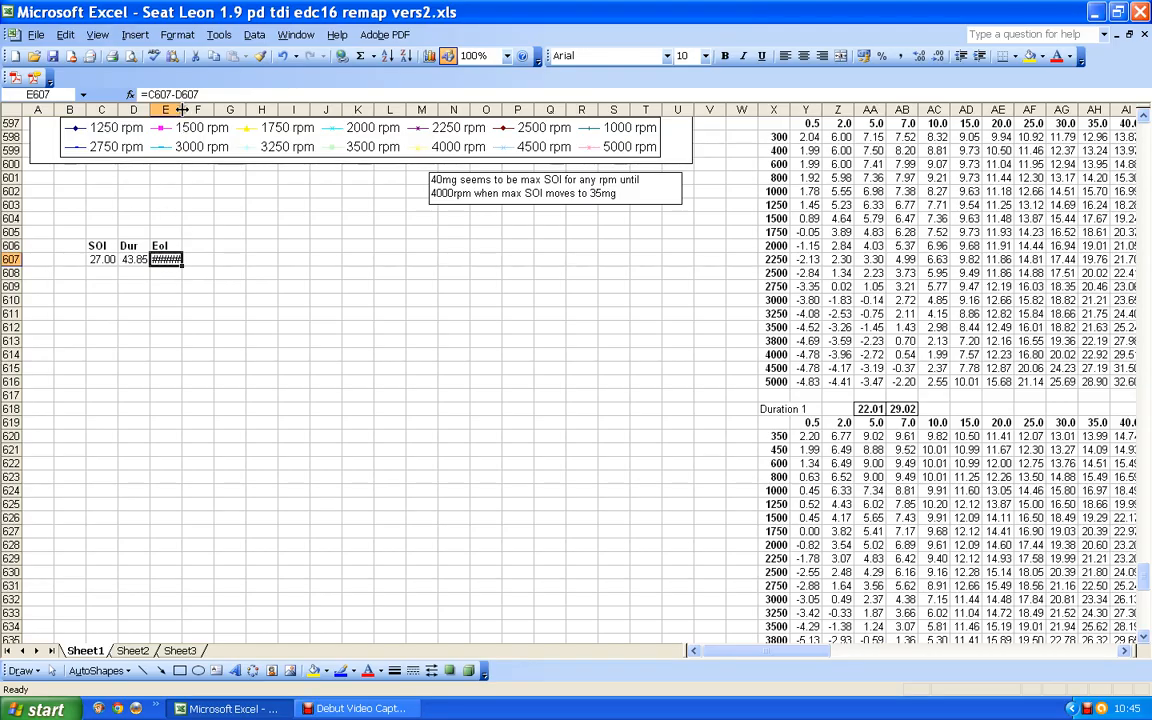
pyautogui.moveTo(182, 110); pyautogui.dragTo(194, 110)
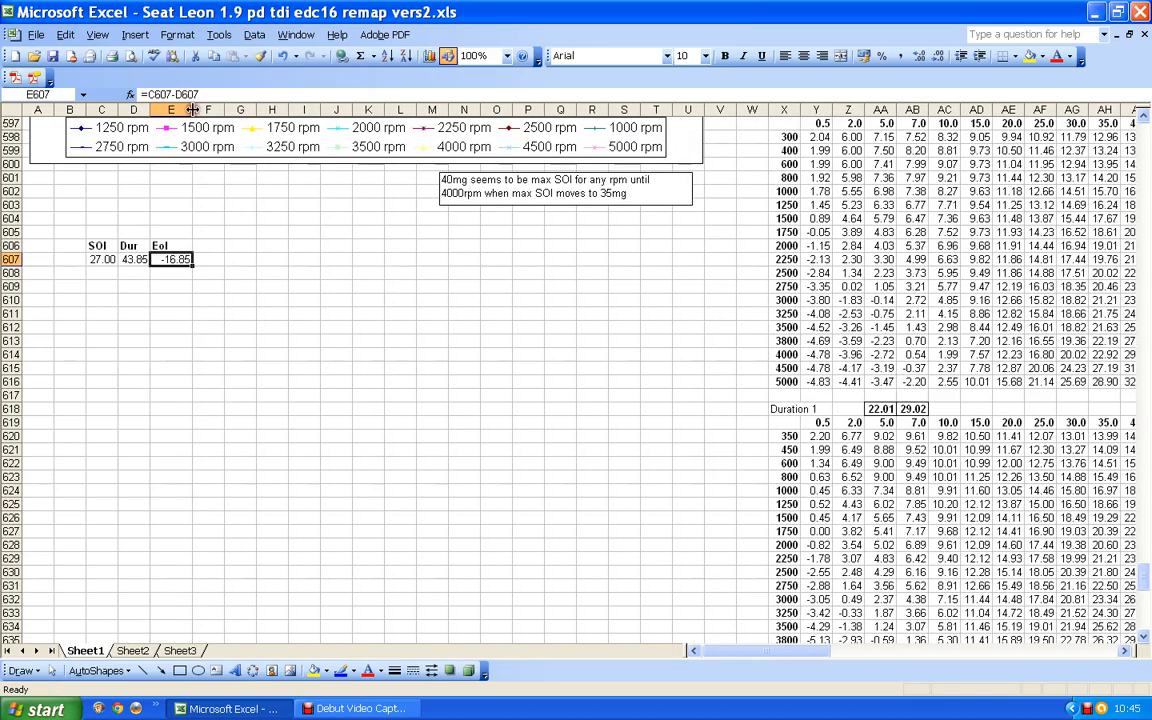
# Copy the EoI formula from E607 down to E608 and E609
pyautogui.click(170, 276)
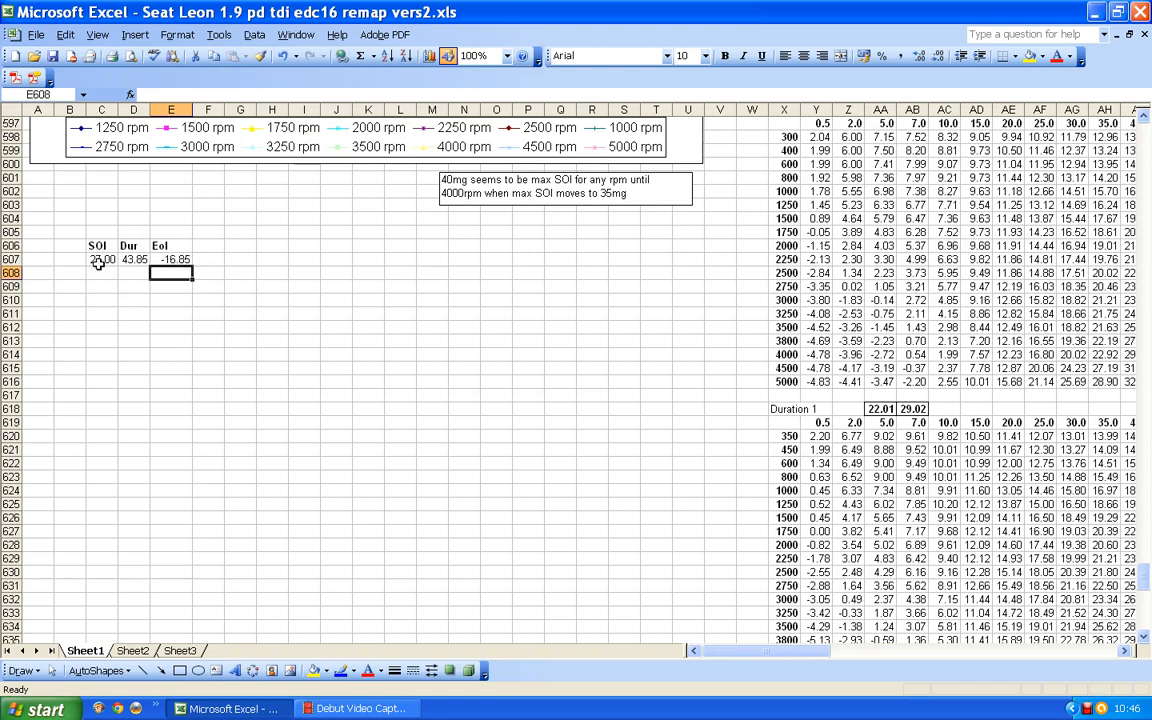
pyautogui.click(176, 259)
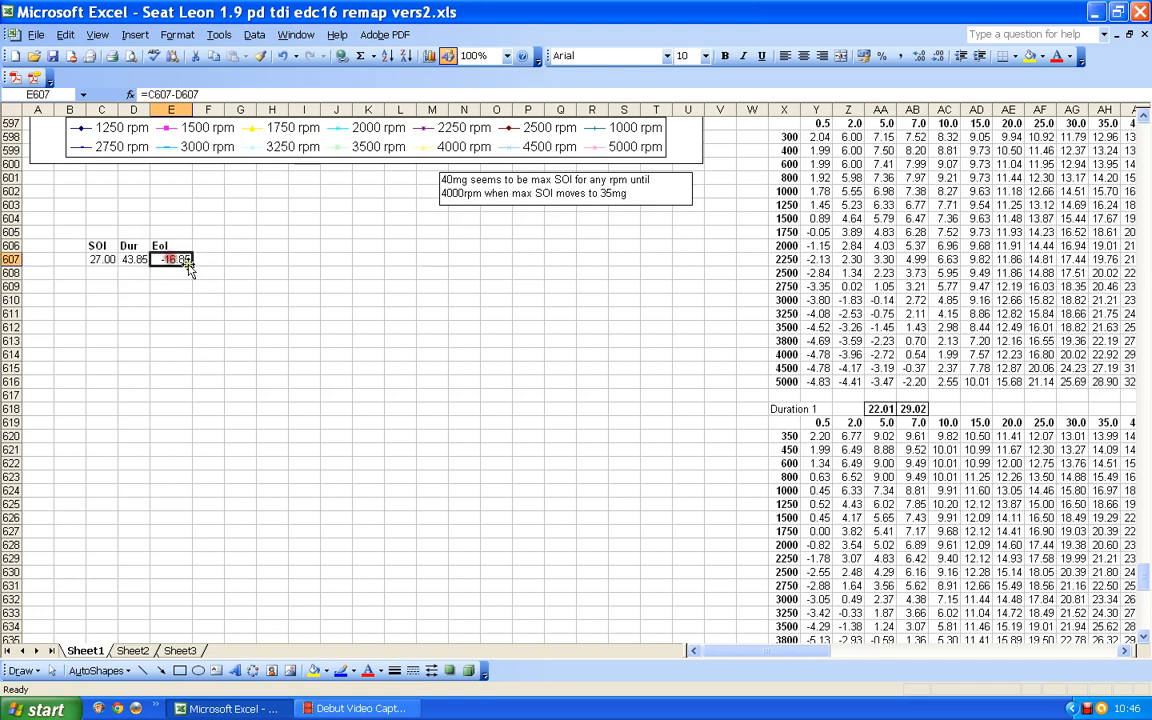
pyautogui.moveTo(193, 263); pyautogui.dragTo(195, 300)
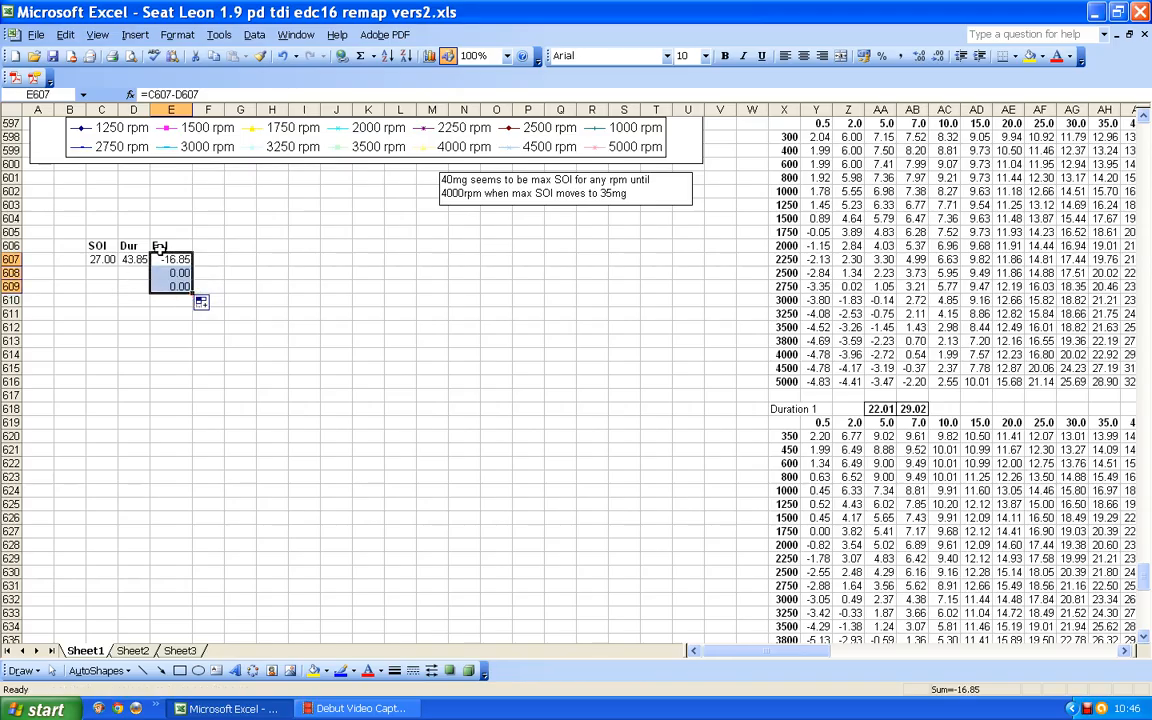
# Fill the second table row with a duration of 47 in D608 and an SOI of 27 in C608
pyautogui.click(130, 272)
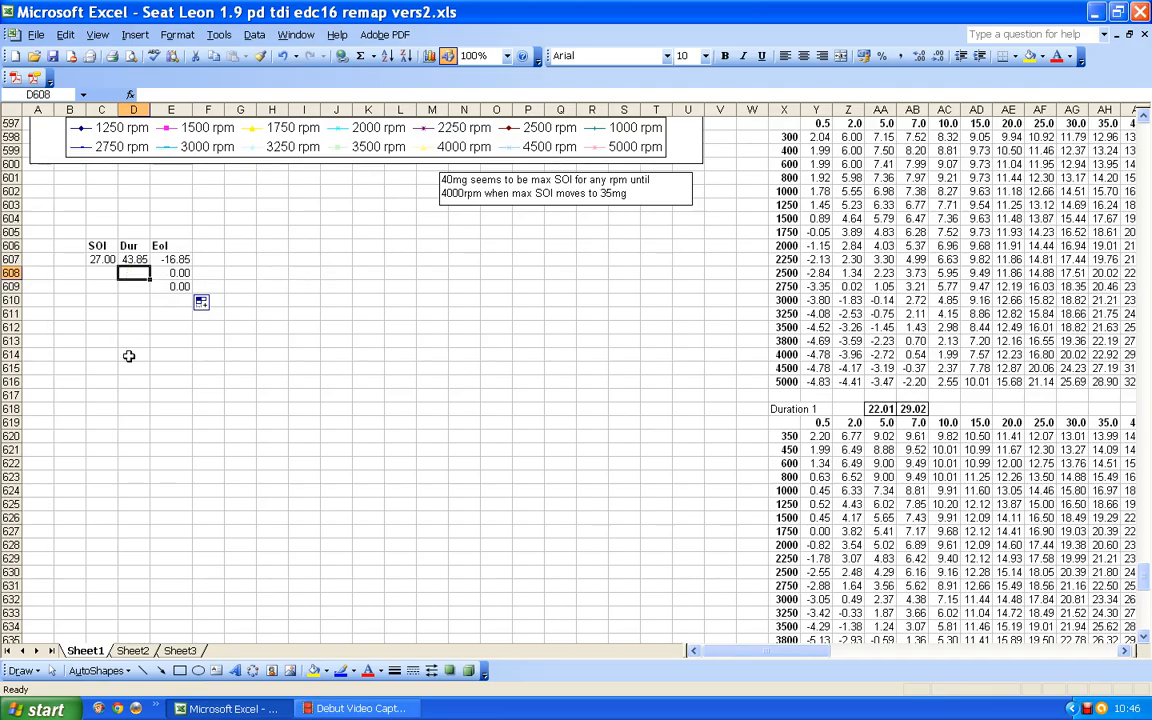
pyautogui.write('47')
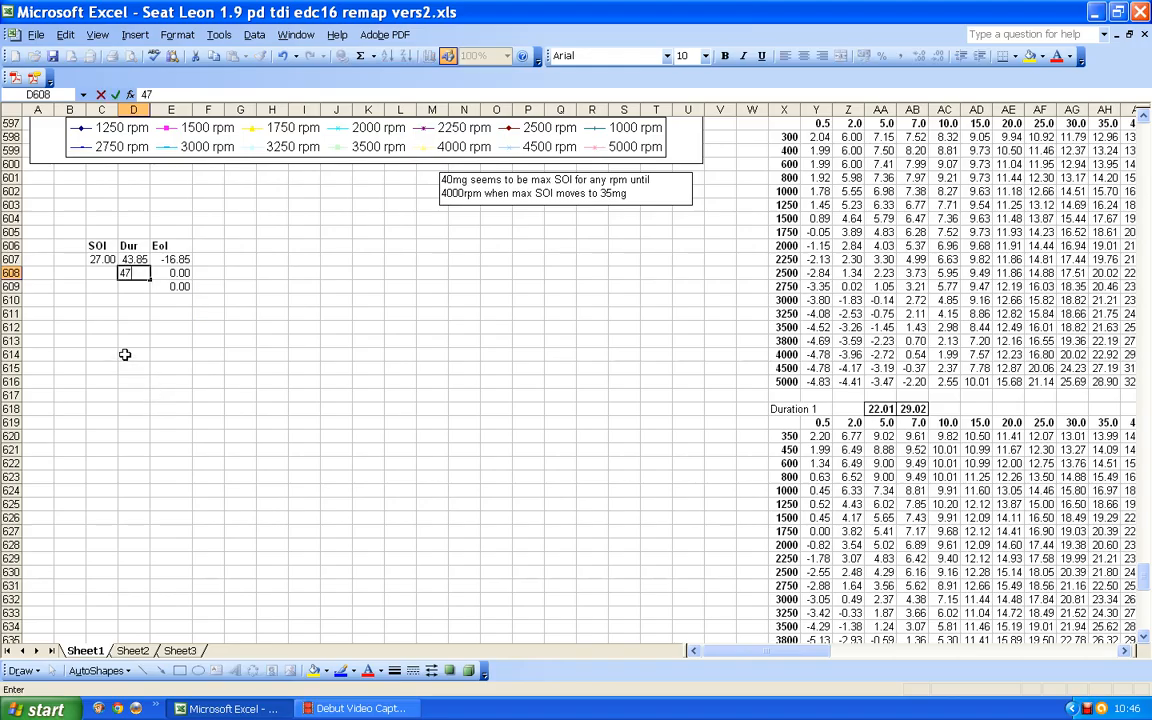
pyautogui.click(100, 272)
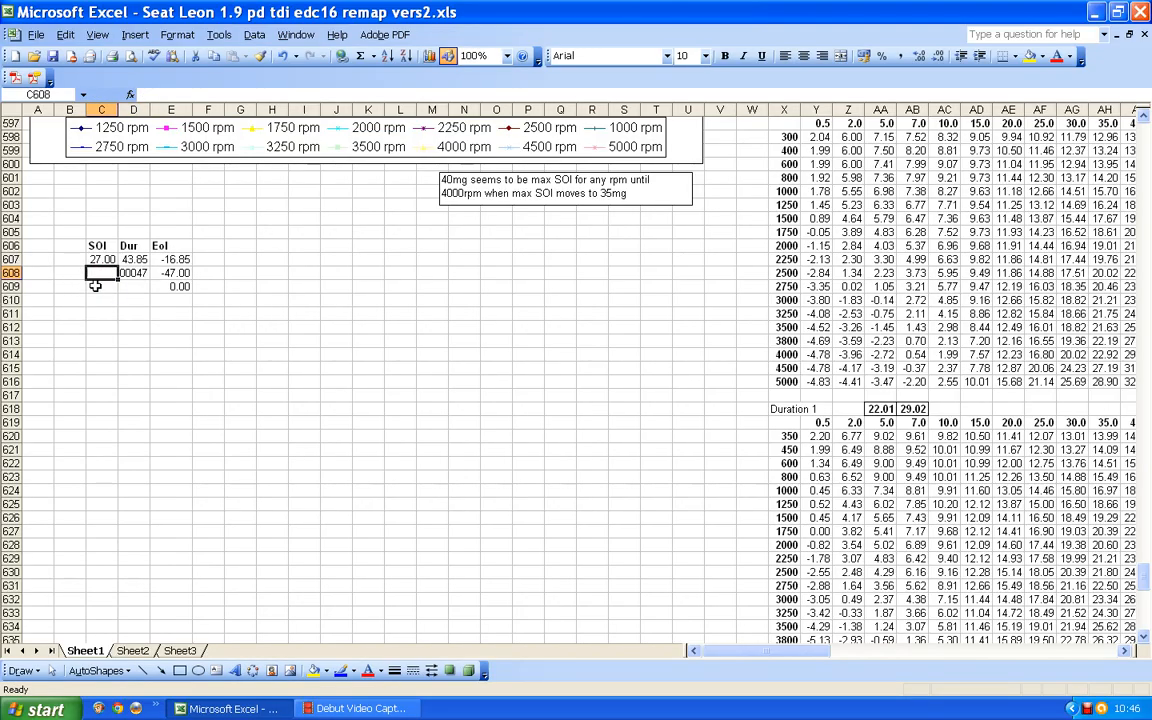
pyautogui.write('2')
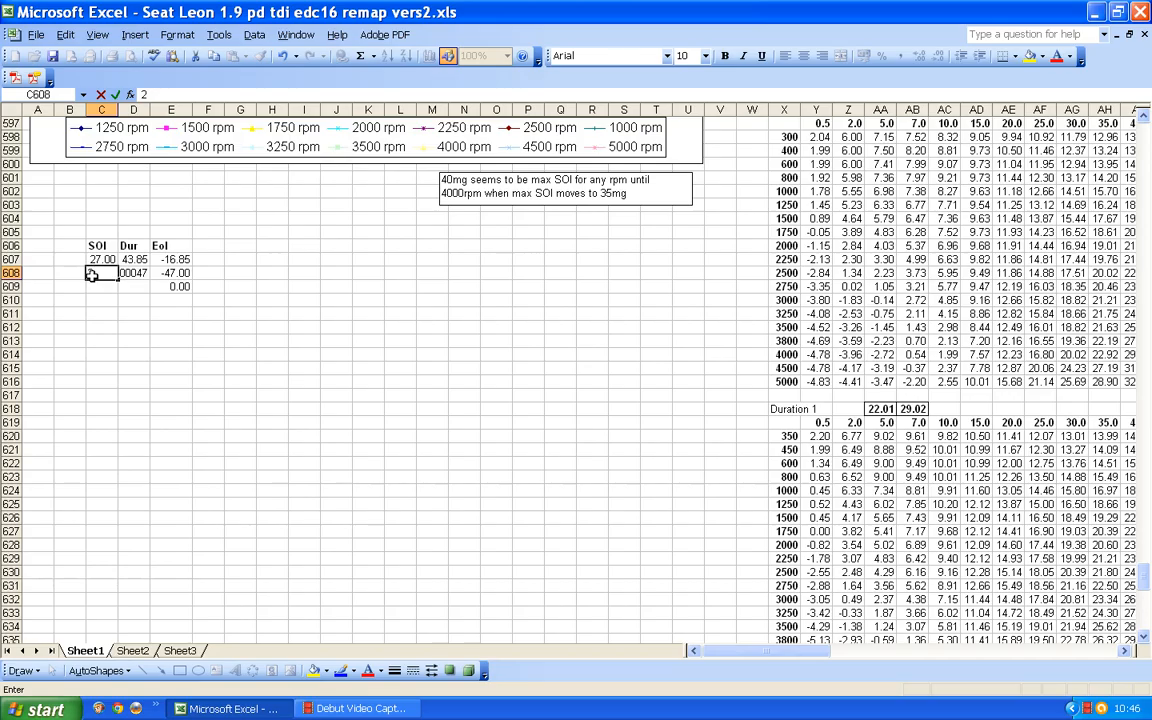
pyautogui.write('7')
pyautogui.press('Return')
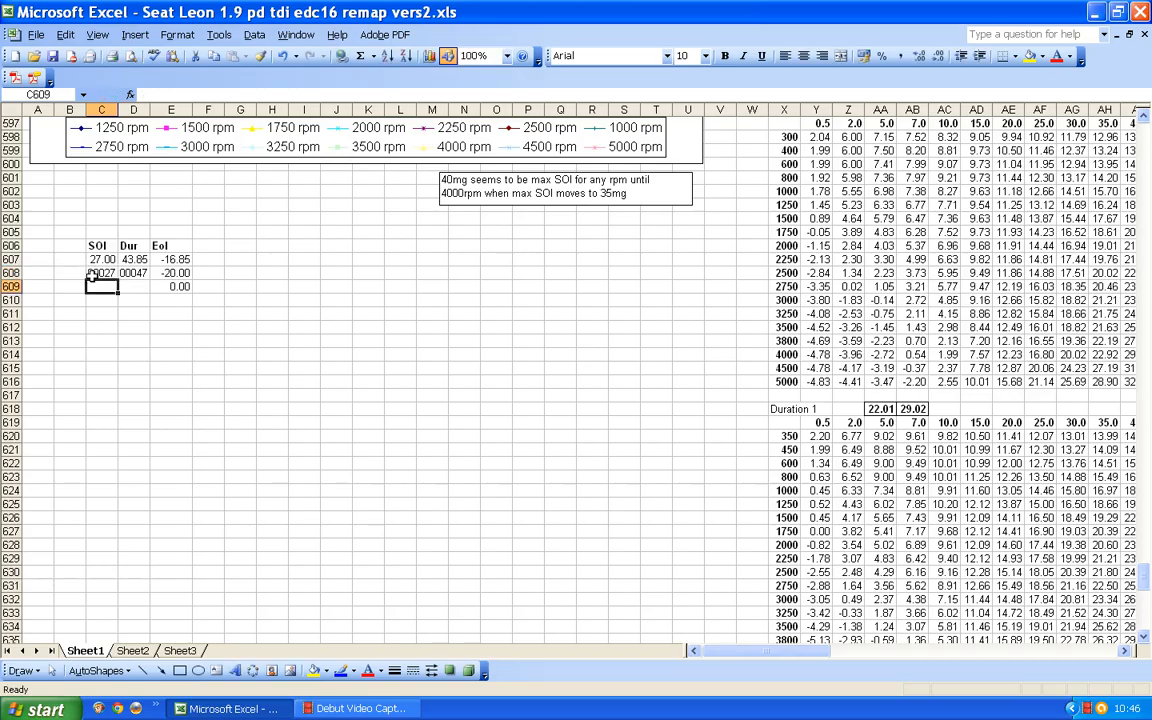
# Format cells C608 to E610 as Number with two decimal places
pyautogui.moveTo(92, 273); pyautogui.dragTo(178, 300)
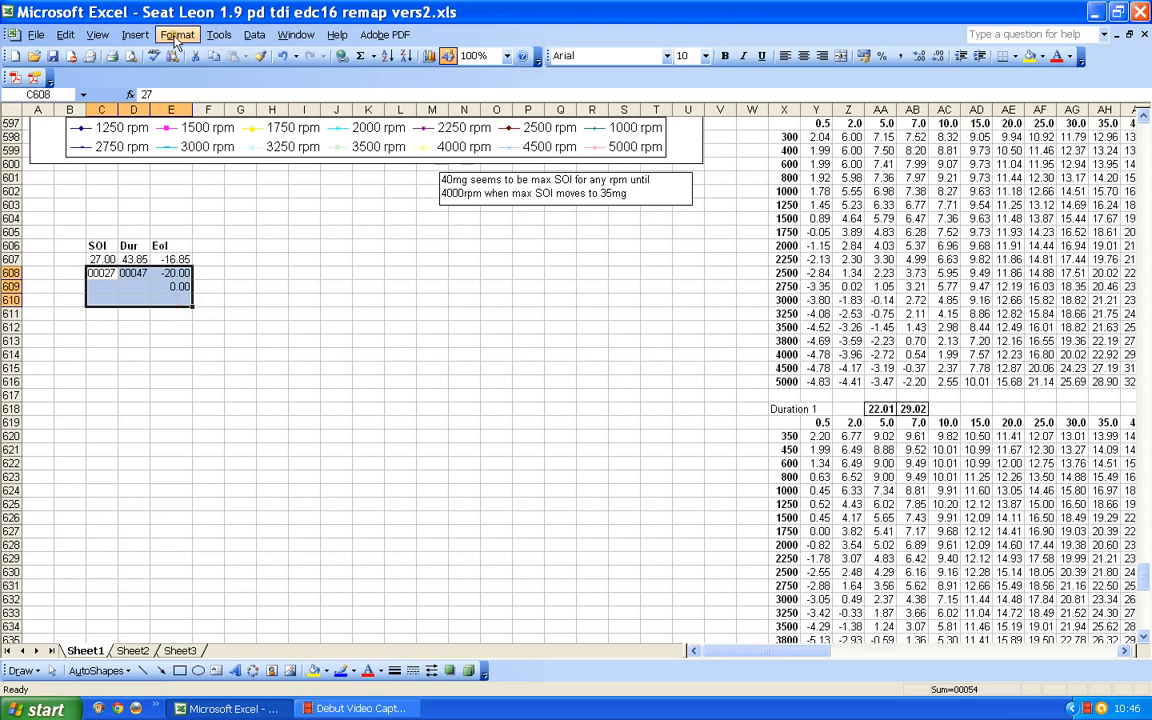
pyautogui.click(177, 35)
pyautogui.click(180, 52)
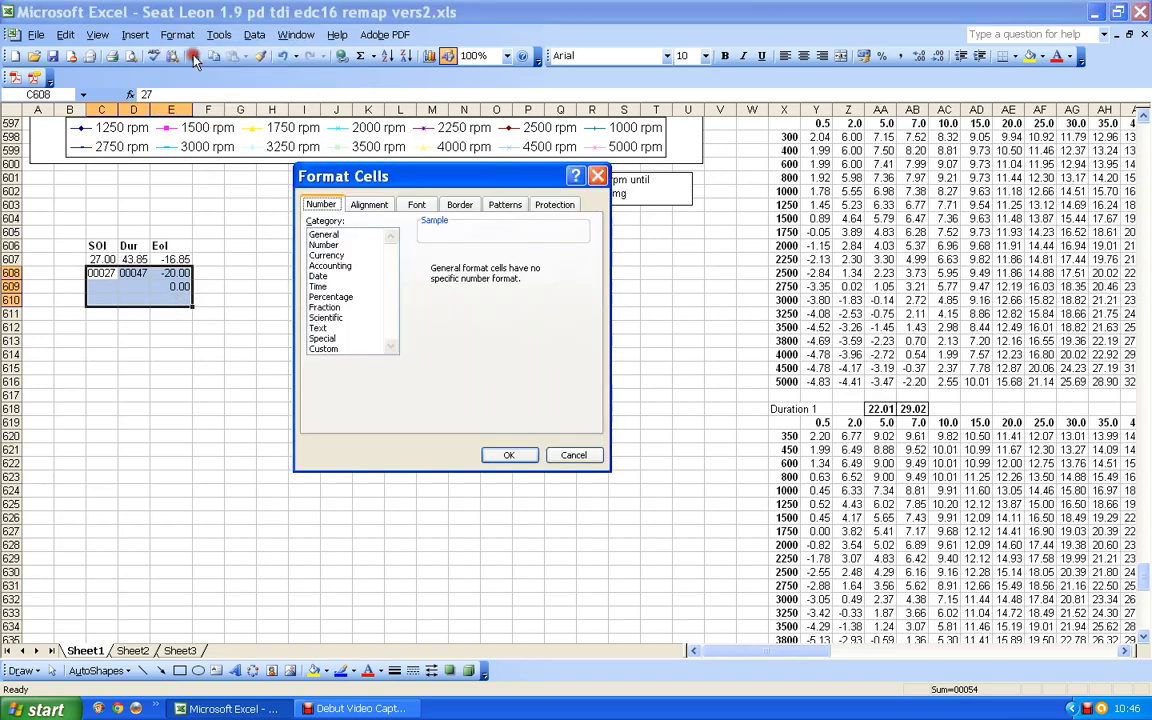
pyautogui.click(323, 244)
pyautogui.click(513, 456)
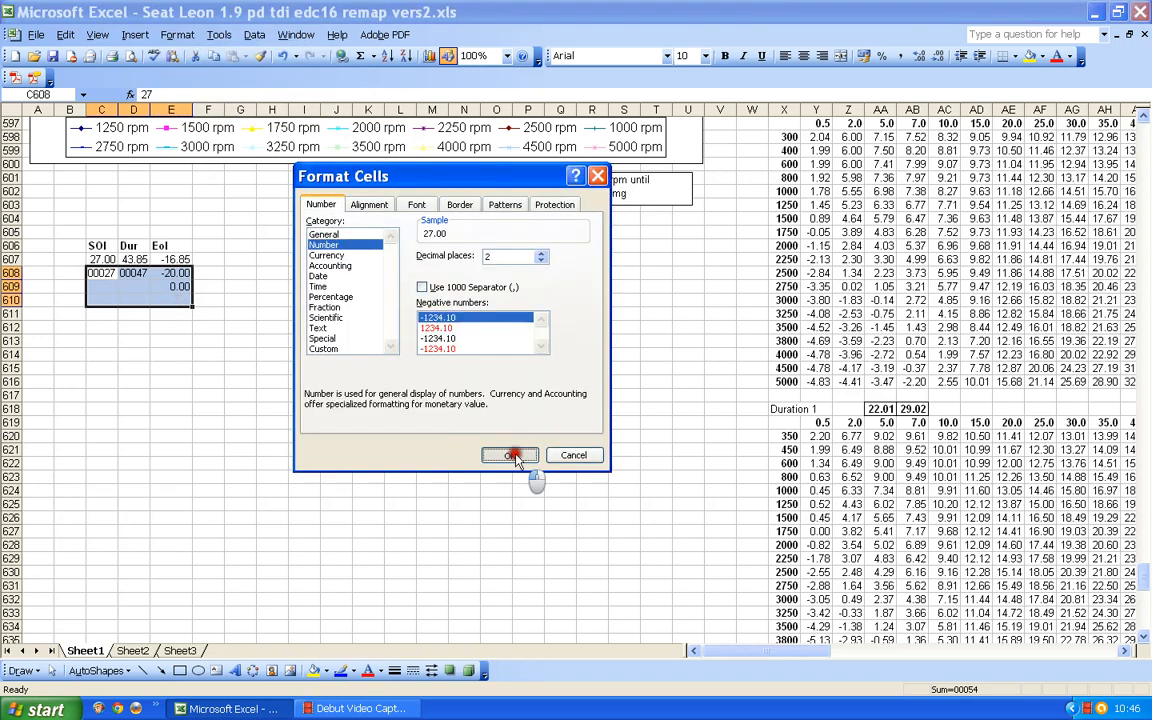
pyautogui.click(152, 368)
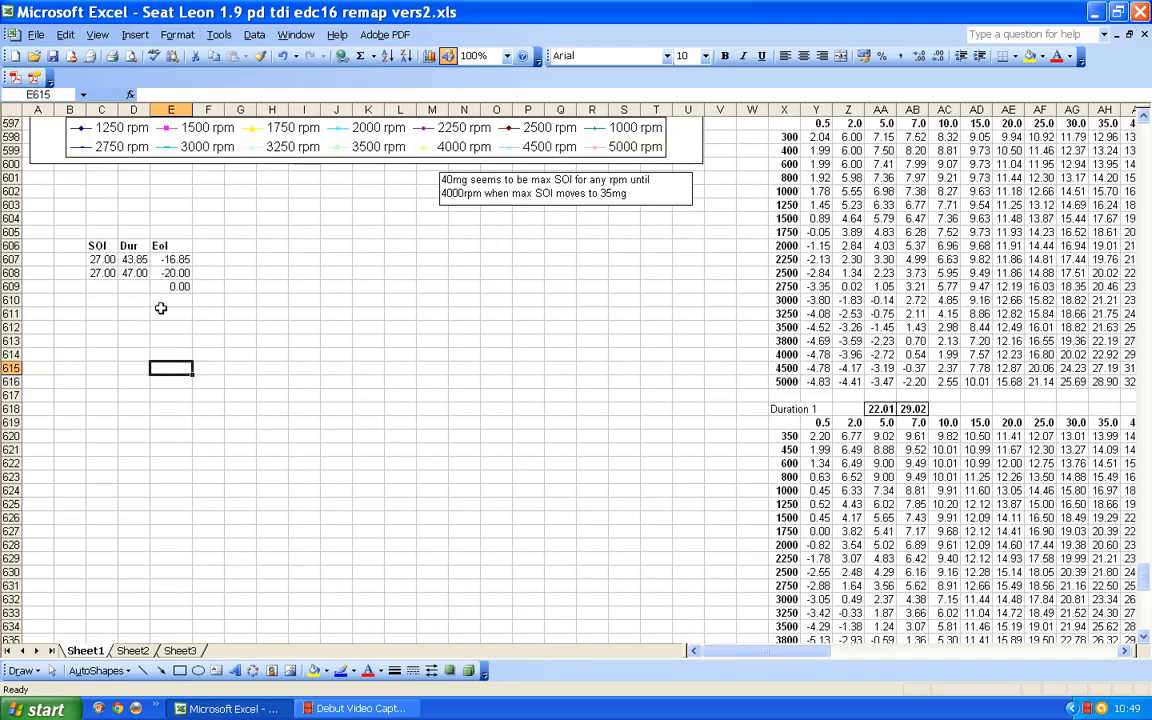
# Fill the third table row with a duration of 47 in D609 and an SOI of 30 in C609
pyautogui.click(133, 287)
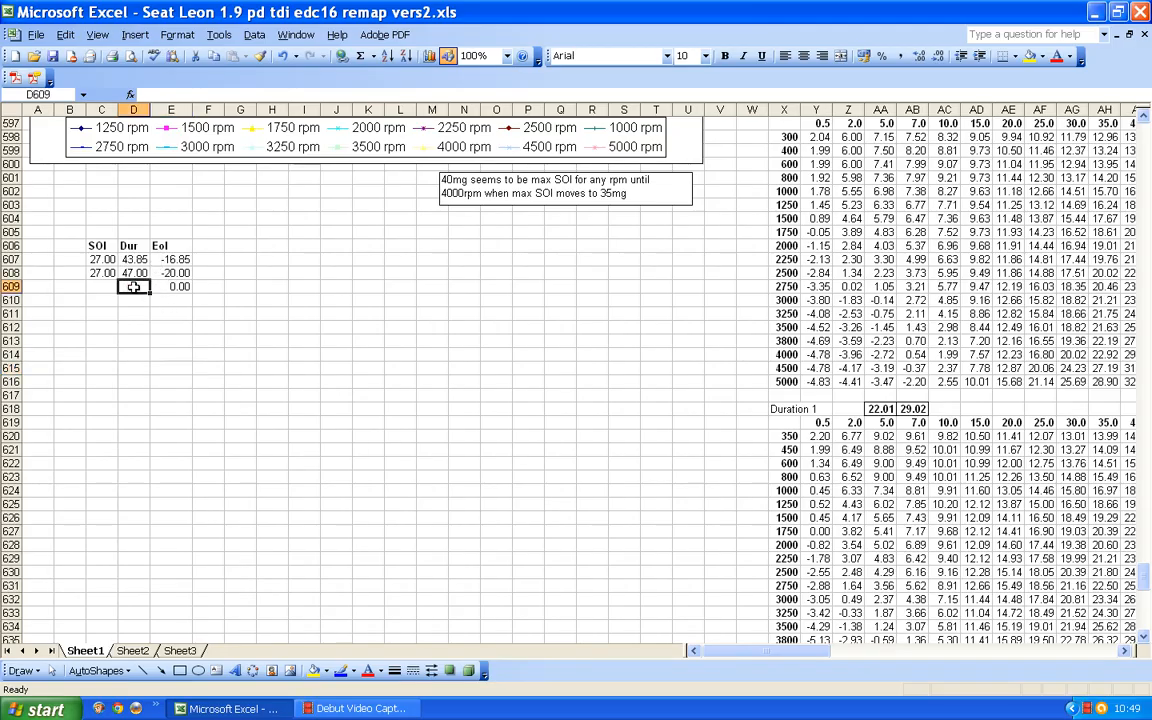
pyautogui.write('47')
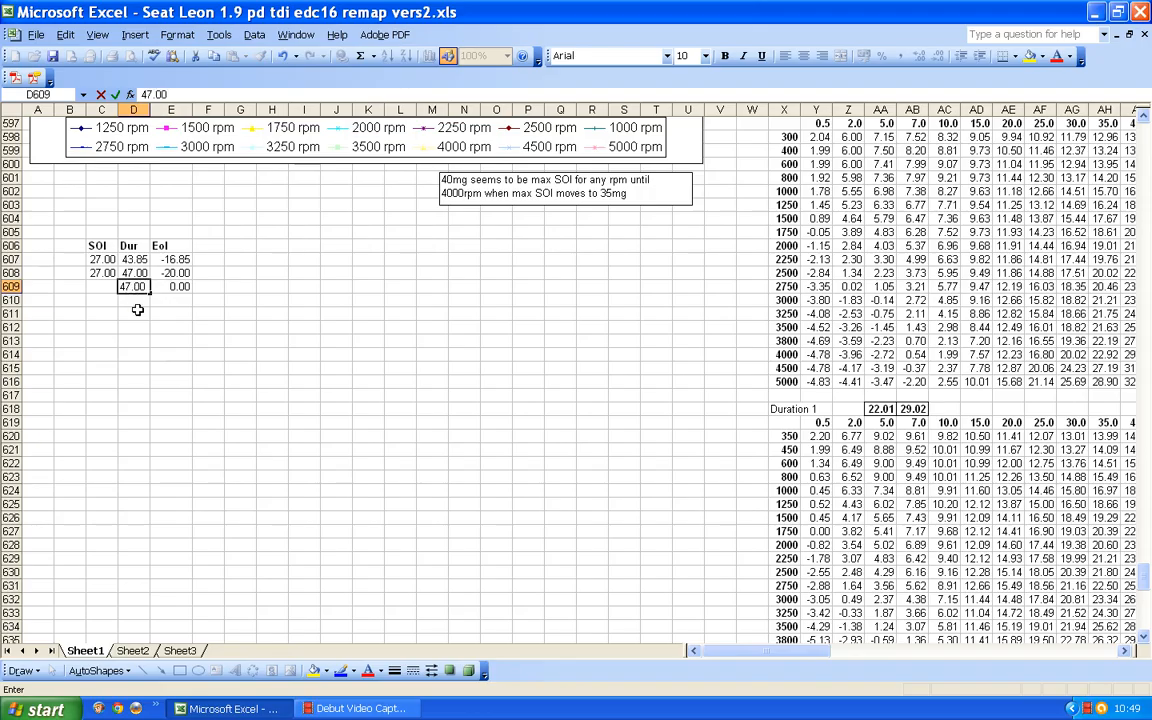
pyautogui.click(101, 287)
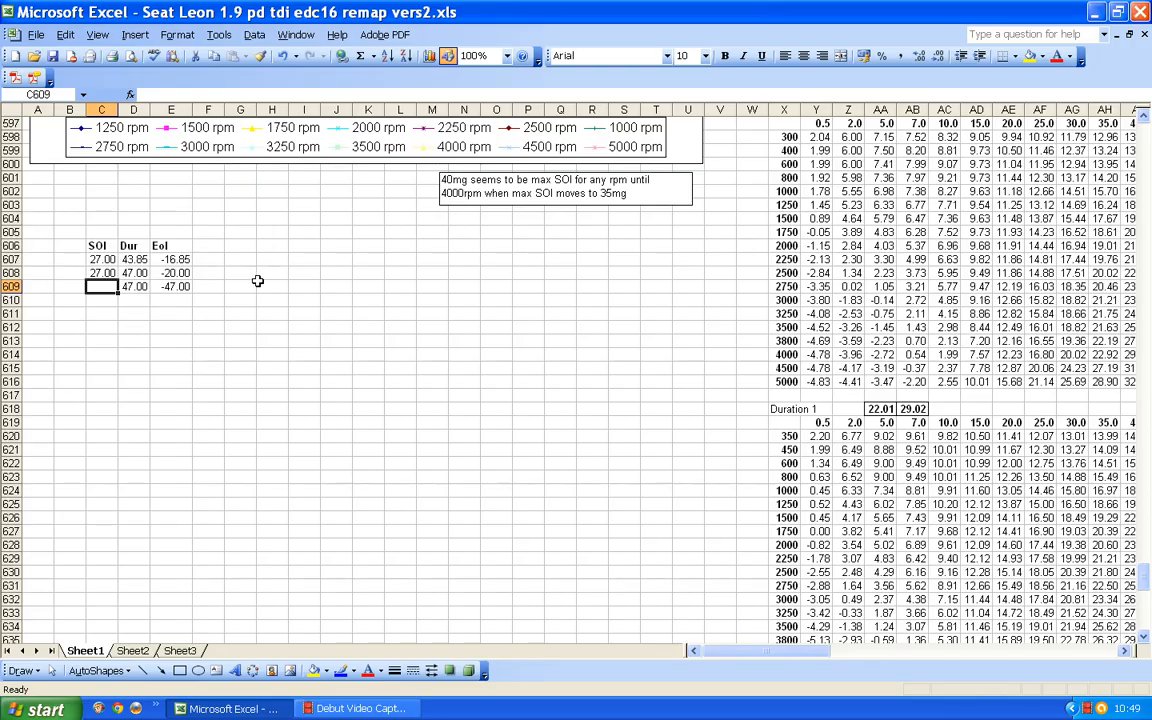
pyautogui.write('3')
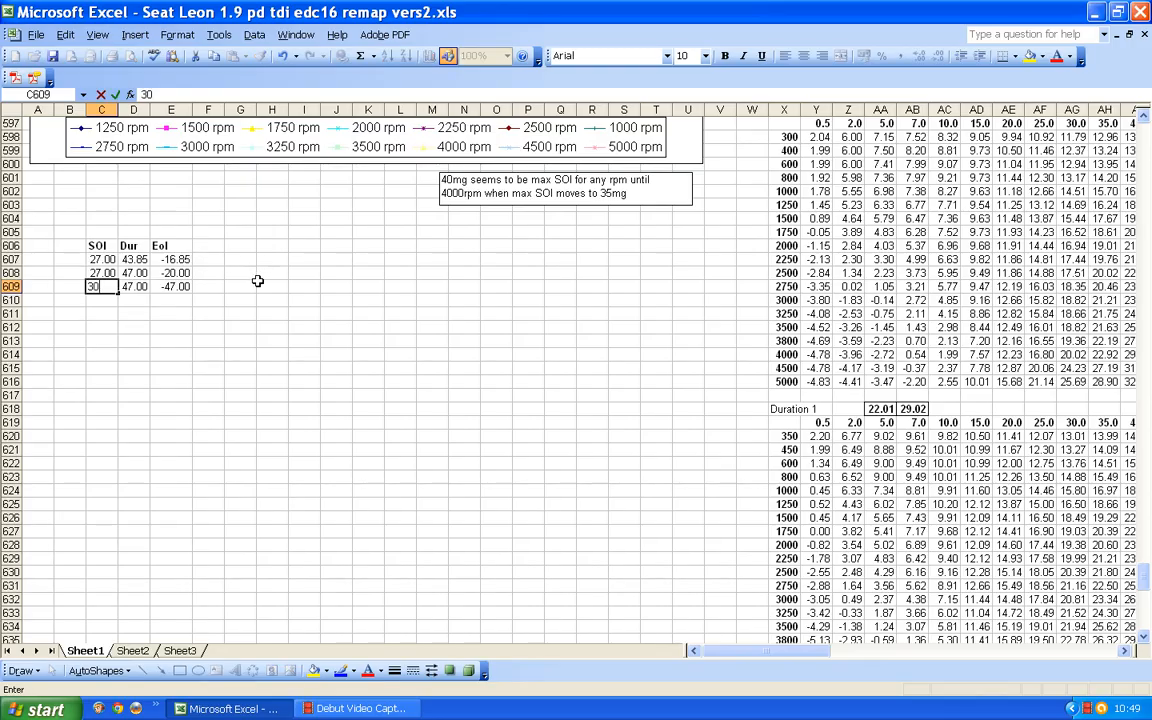
pyautogui.write('0')
pyautogui.press('Return')
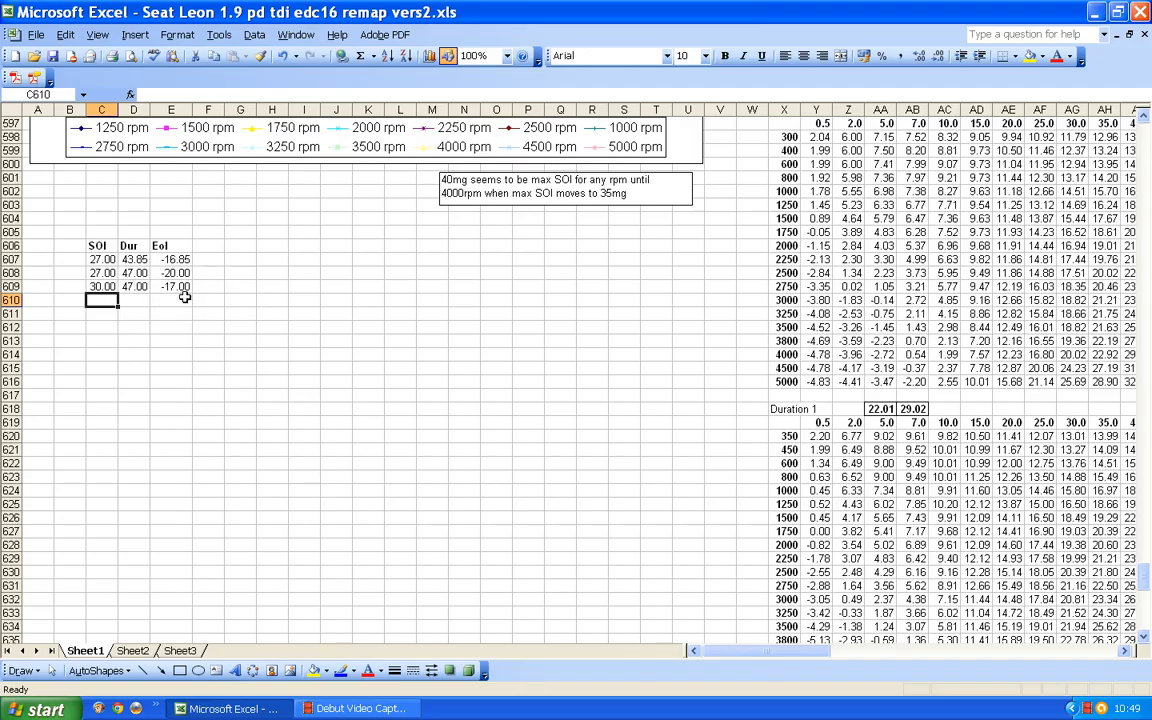
# Examine the SOI 9 map and its duration colour key, comparing them with the SOI, Dur and EoI table
pyautogui.click(98, 287)
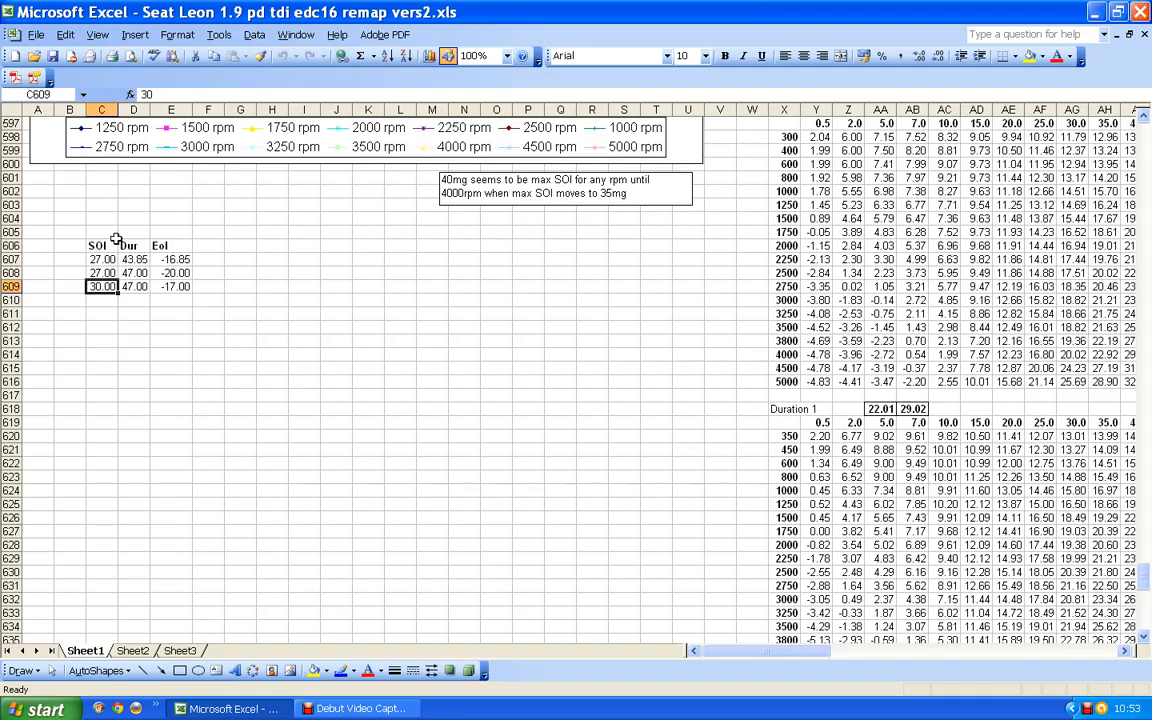
pyautogui.scroll(14, 116, 241)
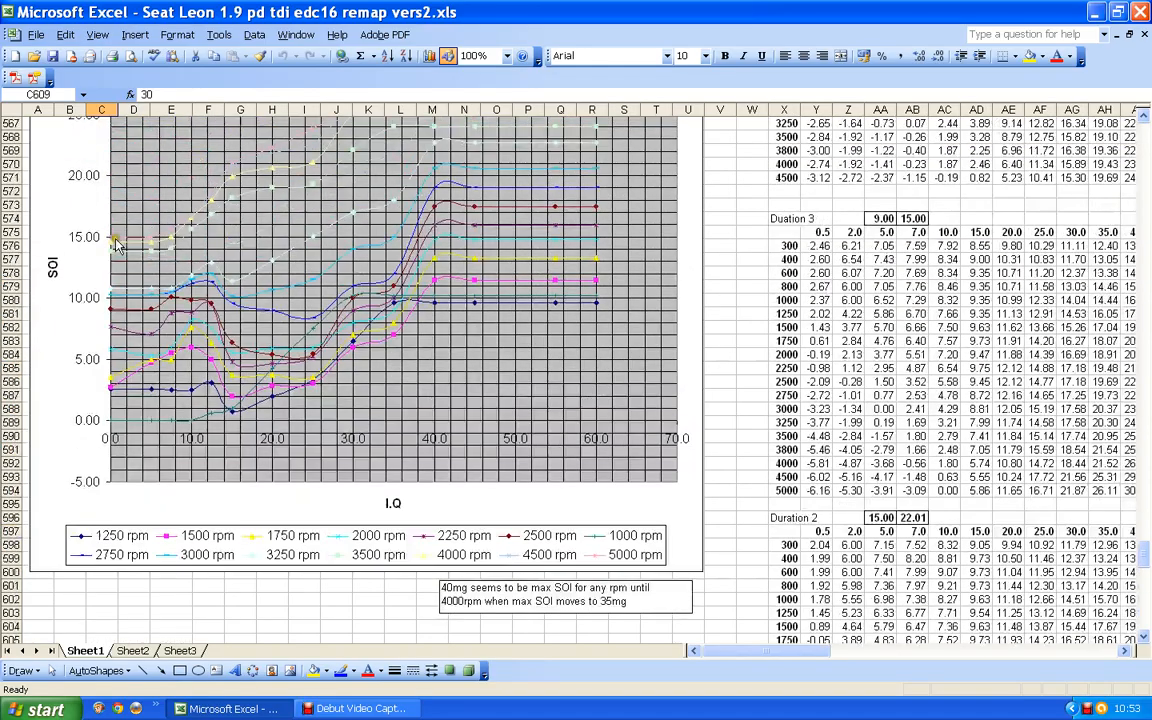
pyautogui.scroll(6, 116, 241)
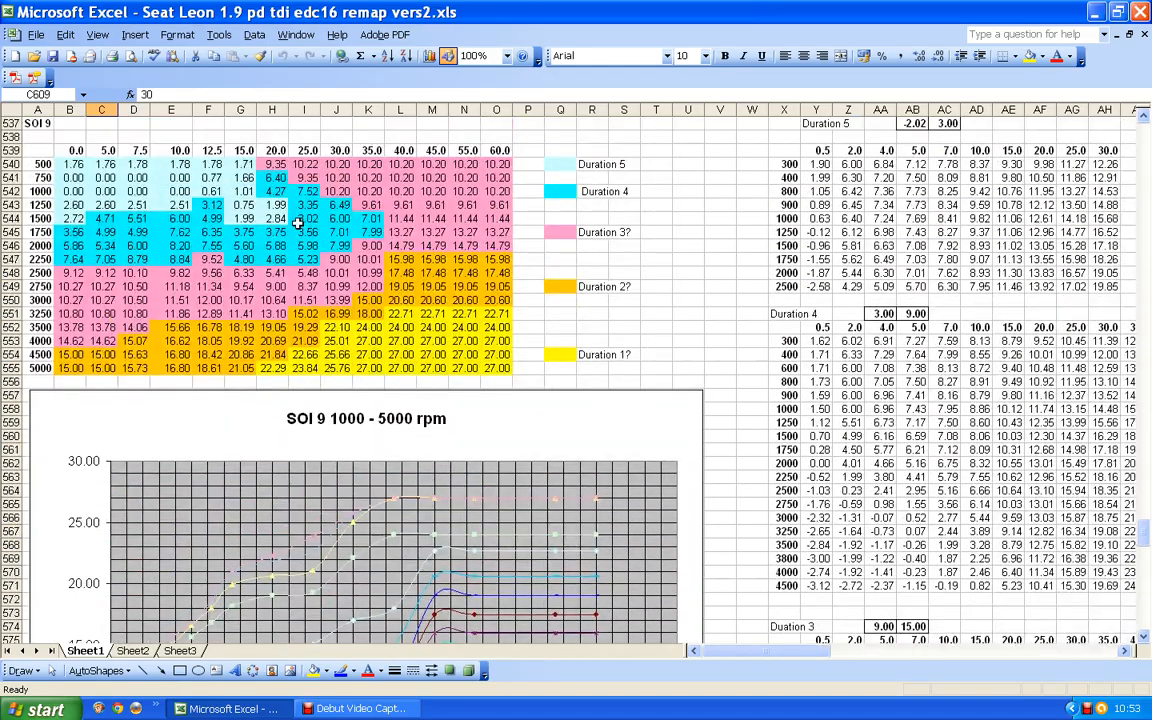
pyautogui.scroll(-17, 326, 310)
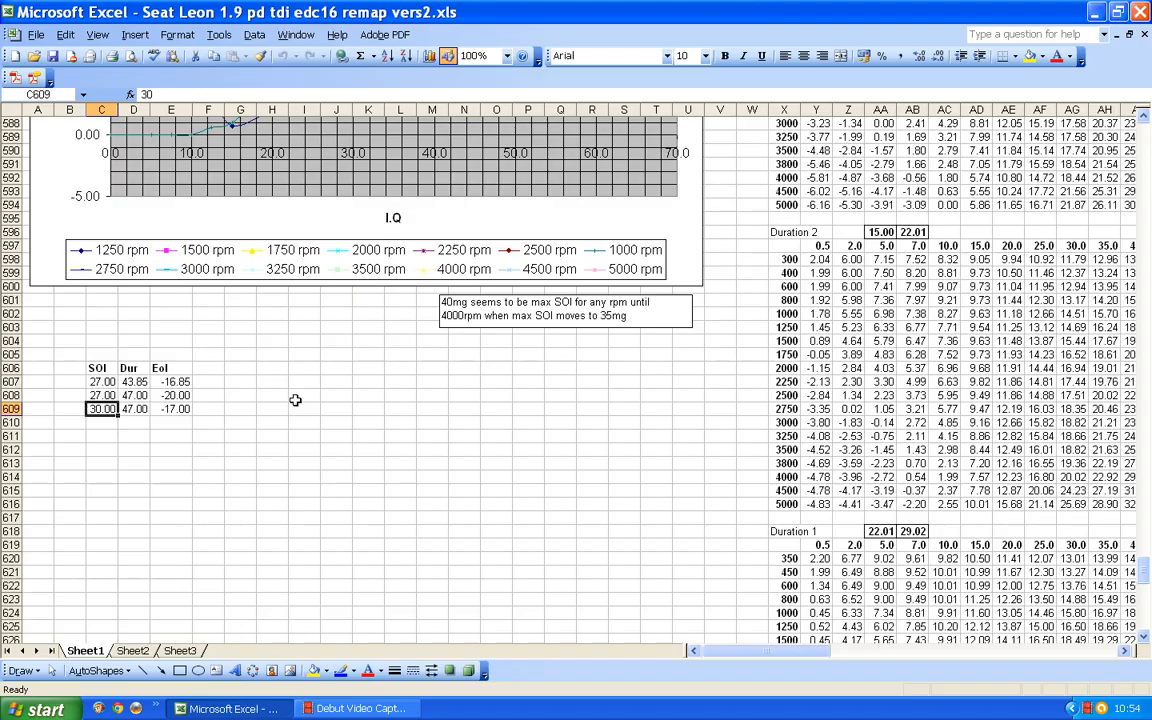
pyautogui.scroll(7, 295, 400)
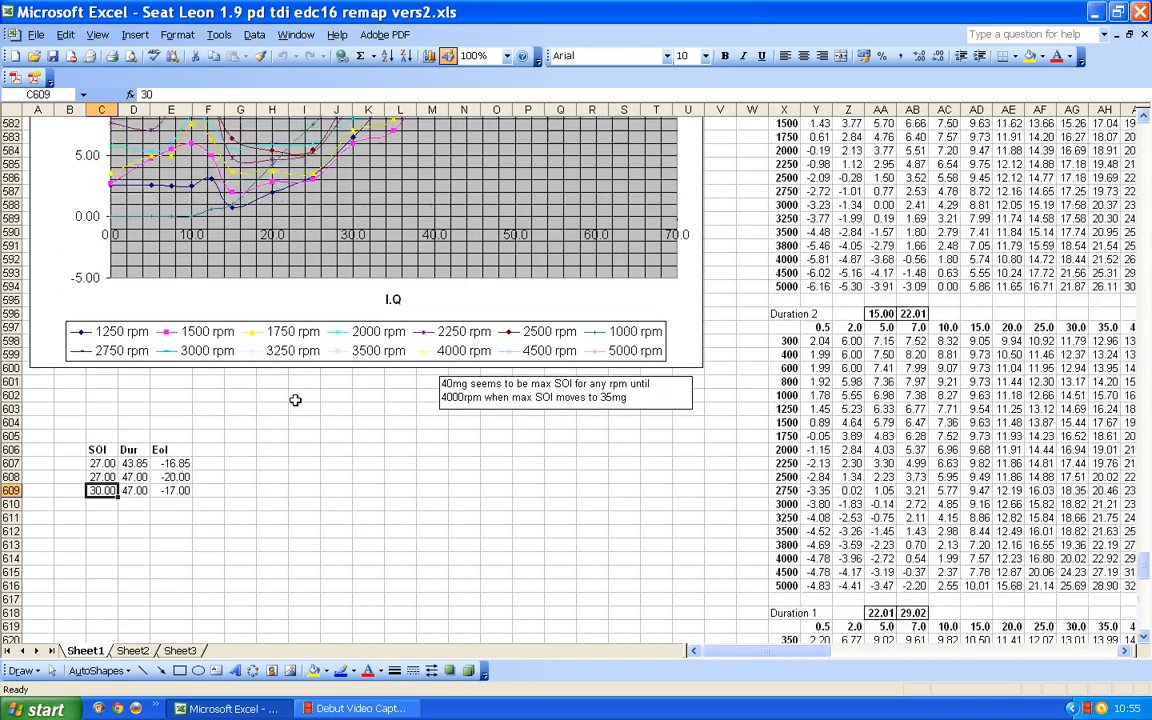
# Set the duration in the second row of the SOI, Dur and EoI table, cell D608, to 45
pyautogui.scroll(11, 295, 400)
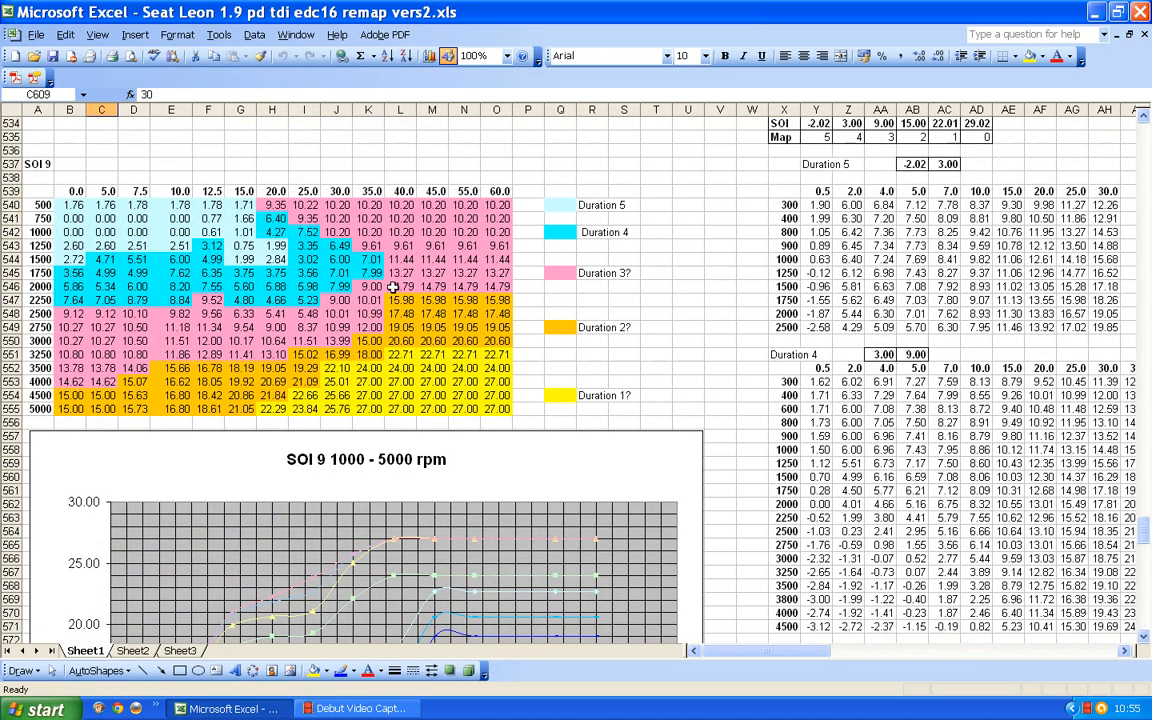
pyautogui.scroll(-1, 393, 287)
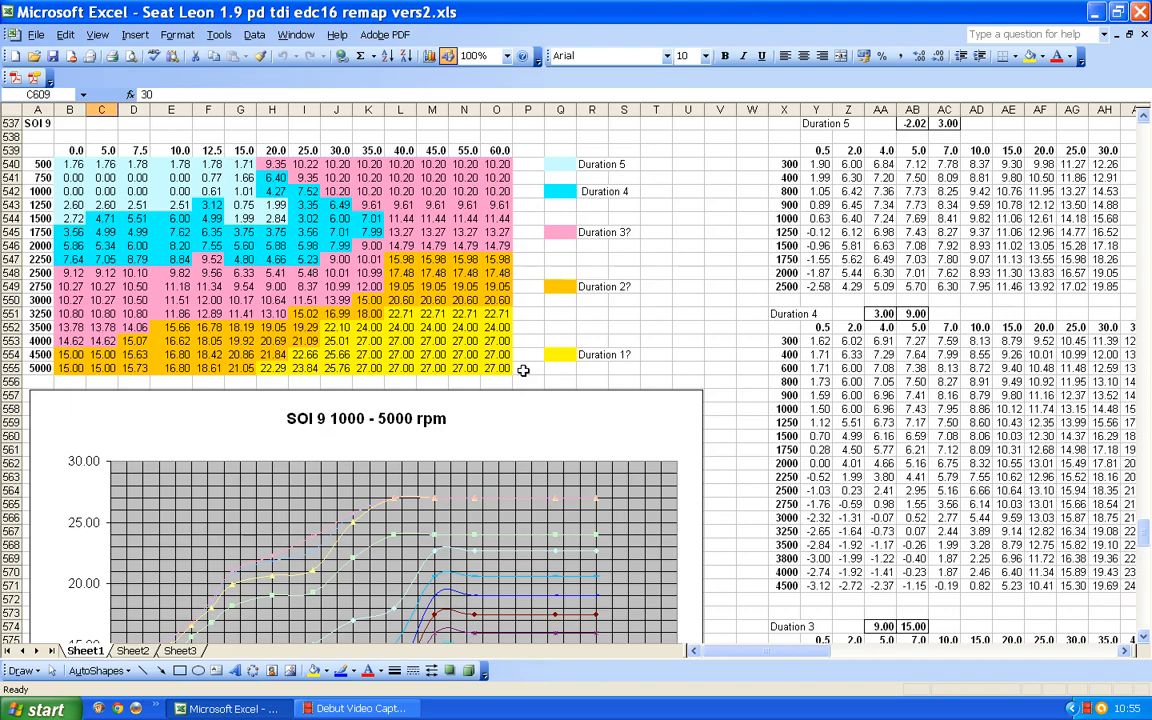
pyautogui.scroll(-13, 523, 370)
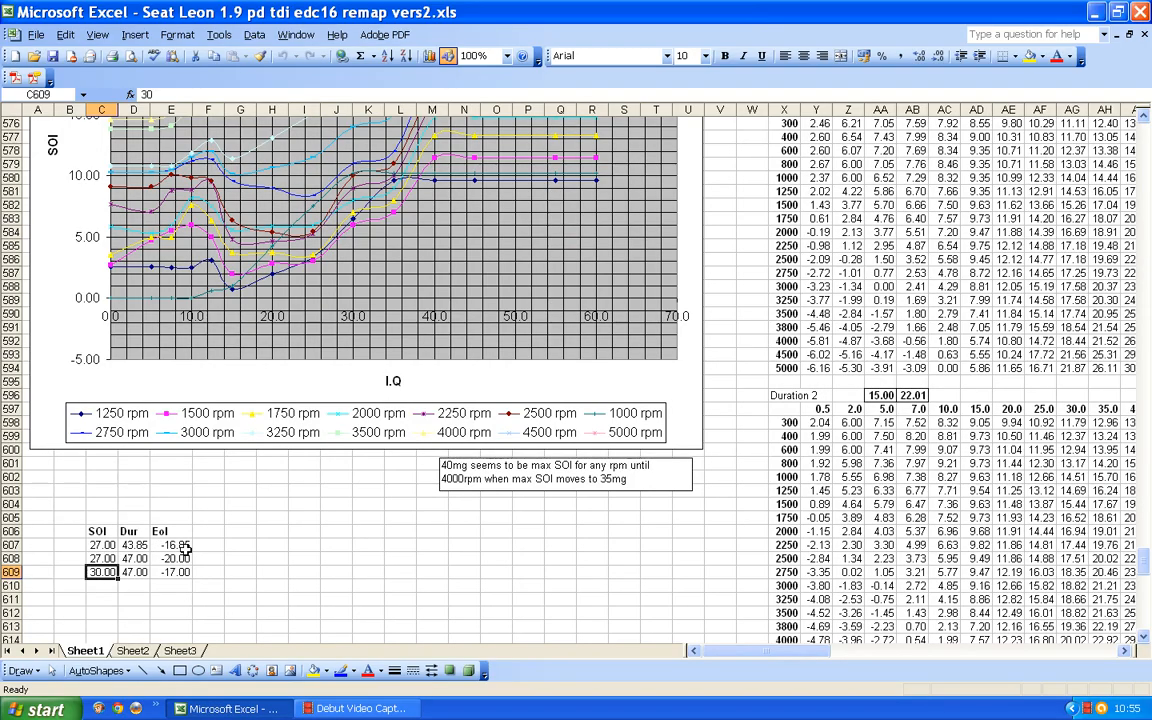
pyautogui.click(126, 561)
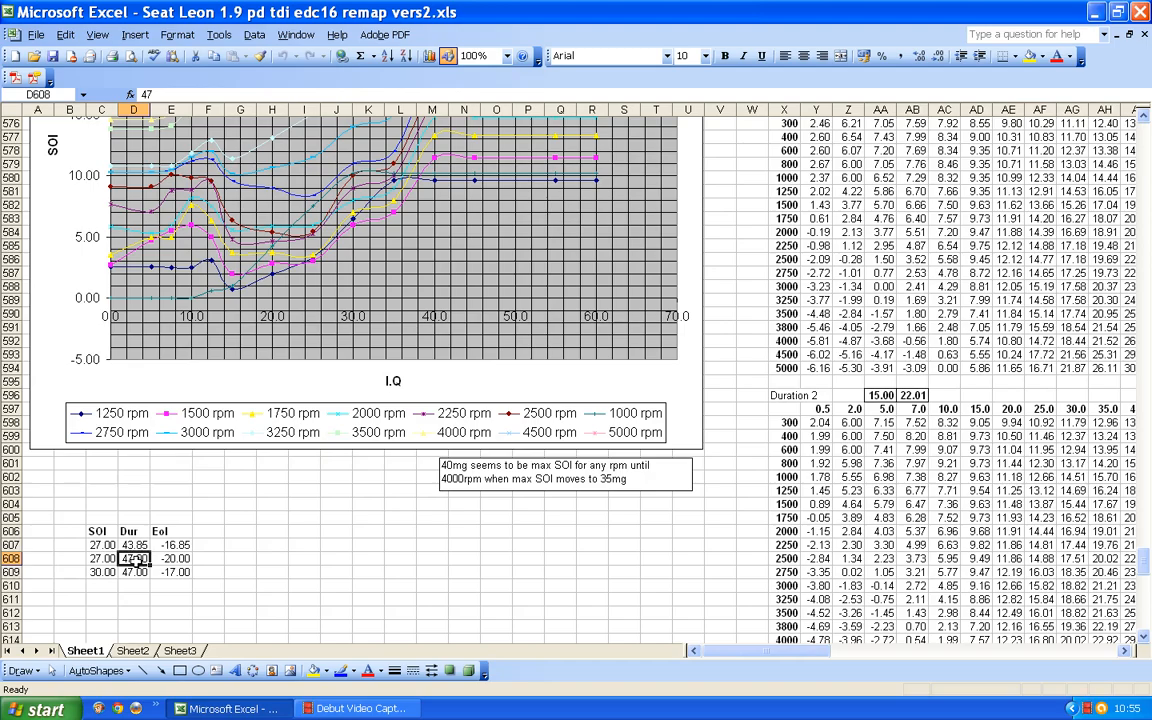
pyautogui.write('4')
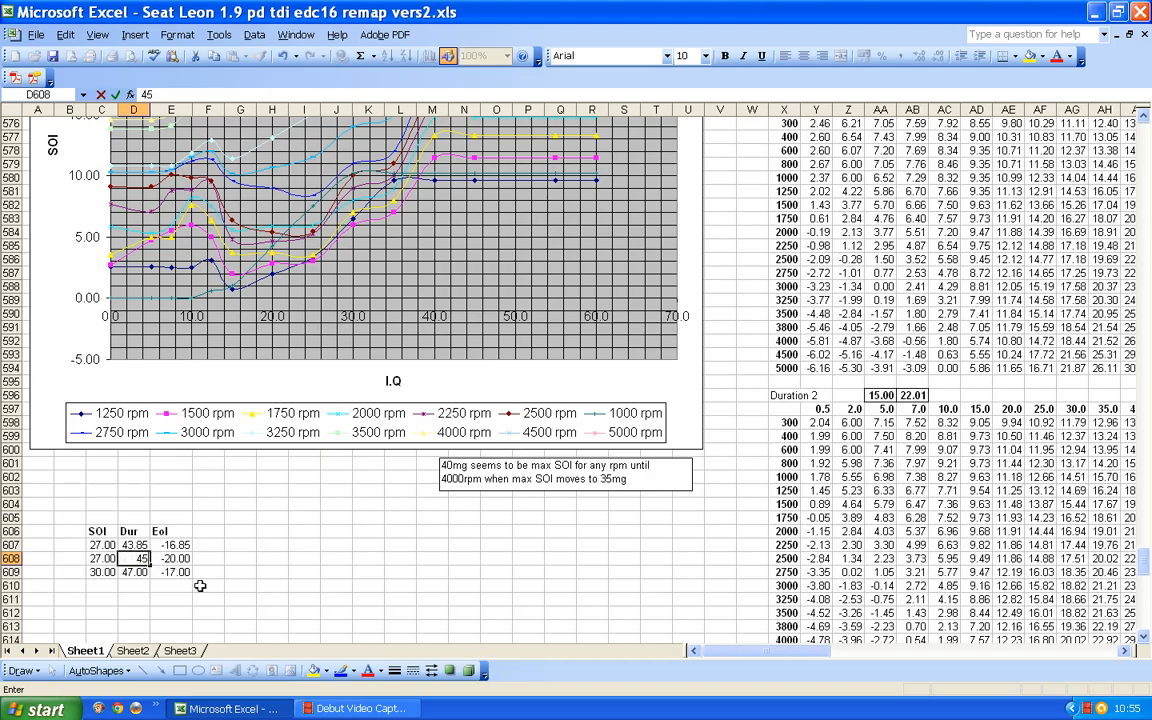
pyautogui.click(212, 559)
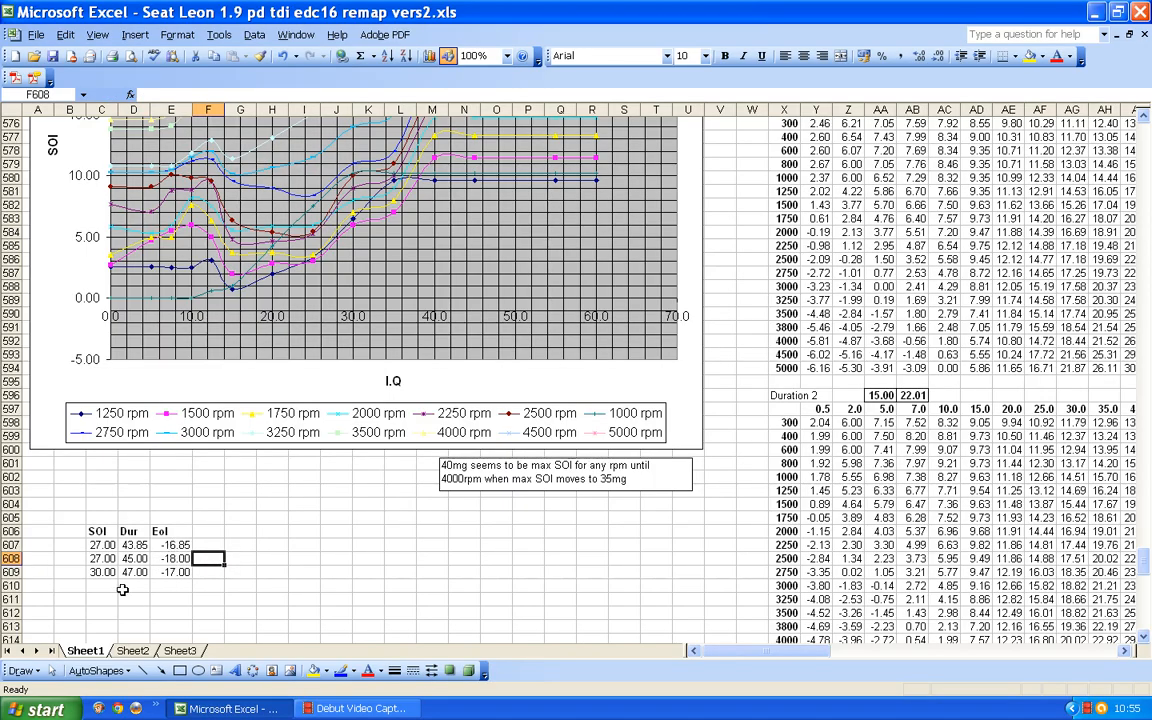
# Set the third table row to a duration of 45 in D609 and an SOI of 28 in C609
pyautogui.click(133, 572)
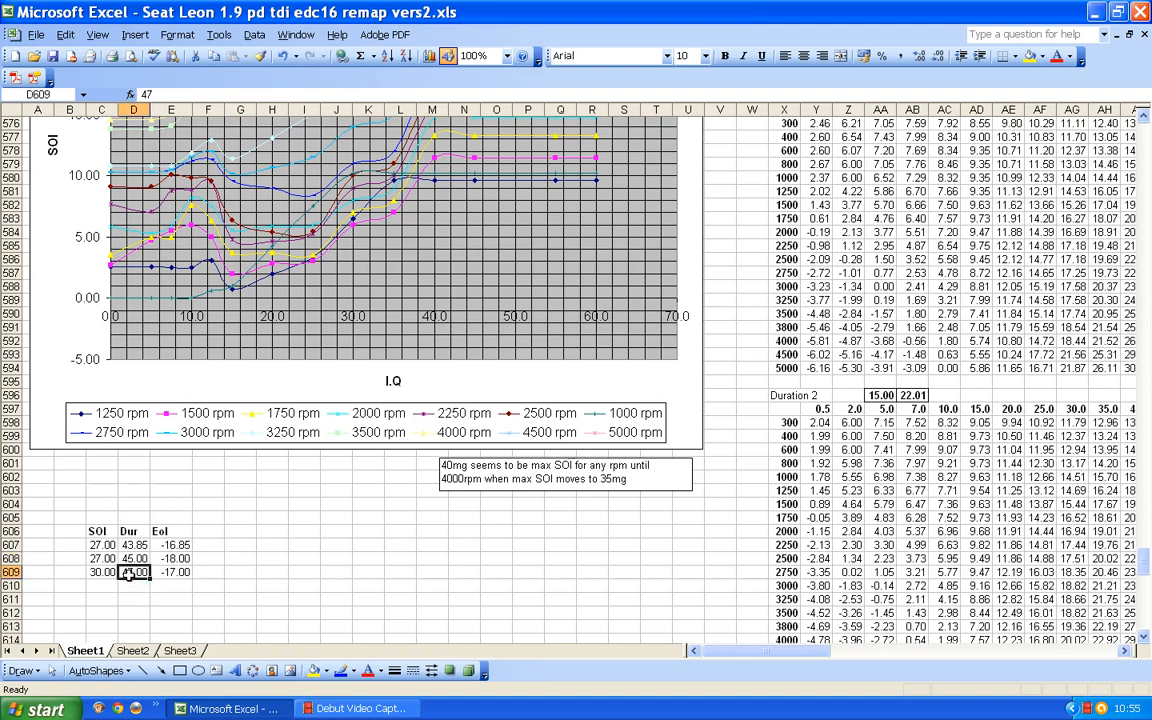
pyautogui.write('4')
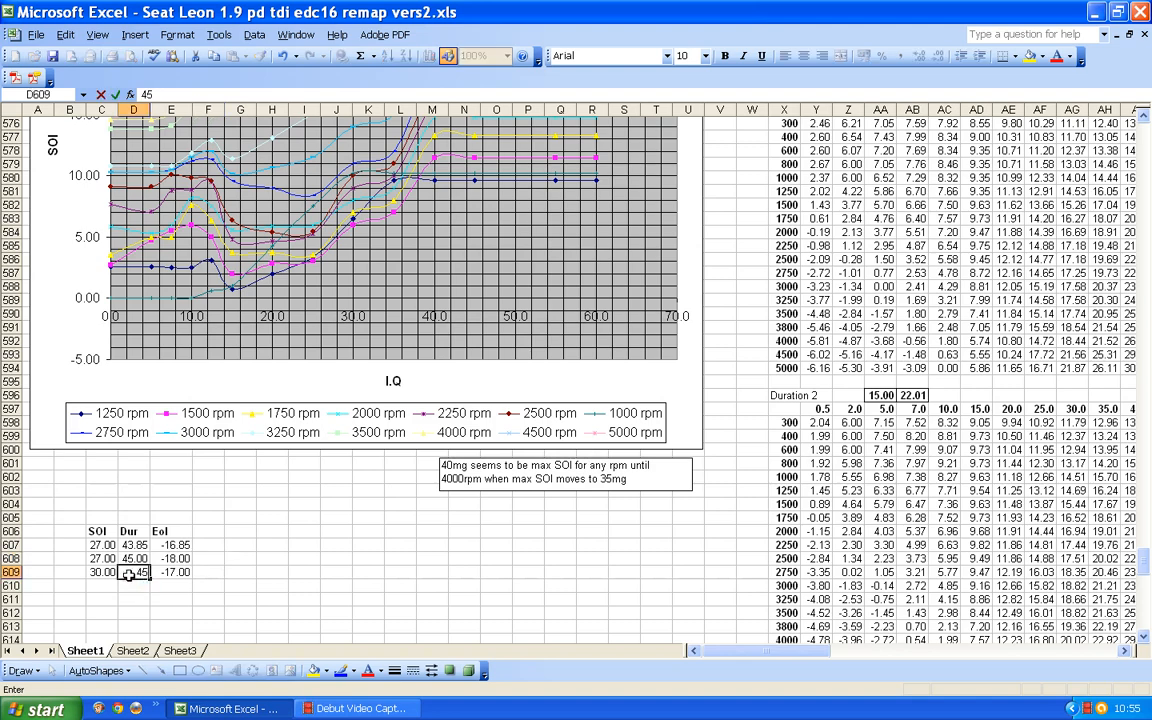
pyautogui.click(100, 572)
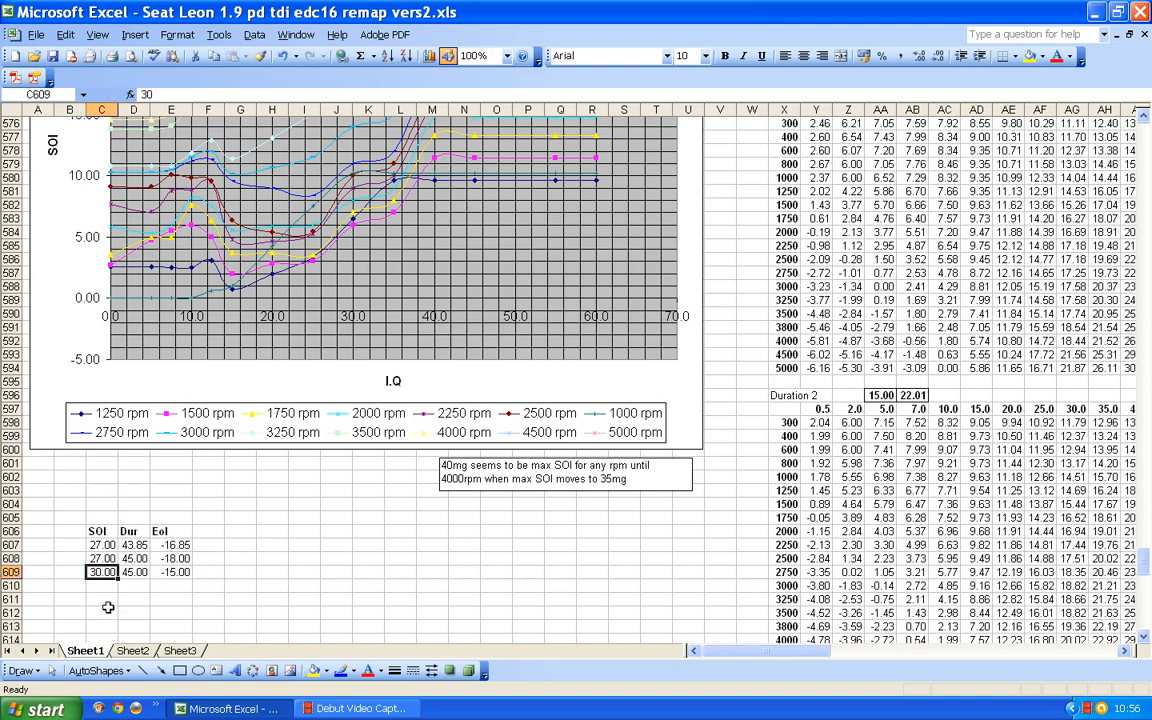
pyautogui.write('28')
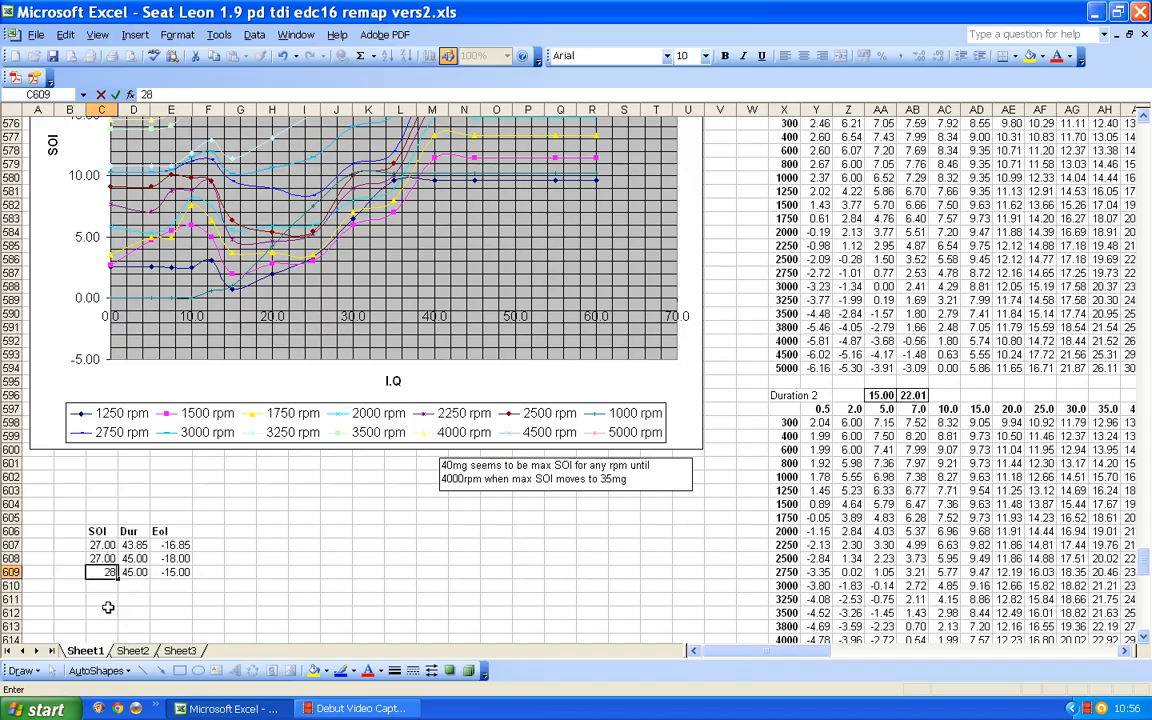
pyautogui.click(168, 612)
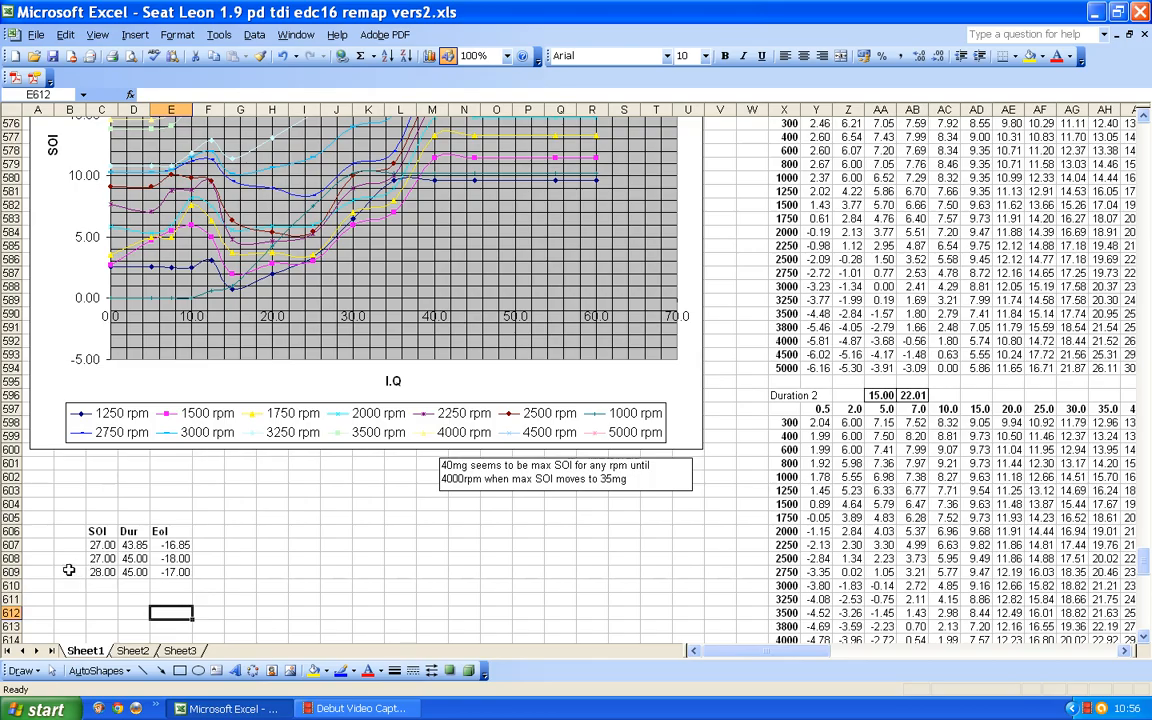
pyautogui.moveTo(98, 572); pyautogui.dragTo(187, 573)
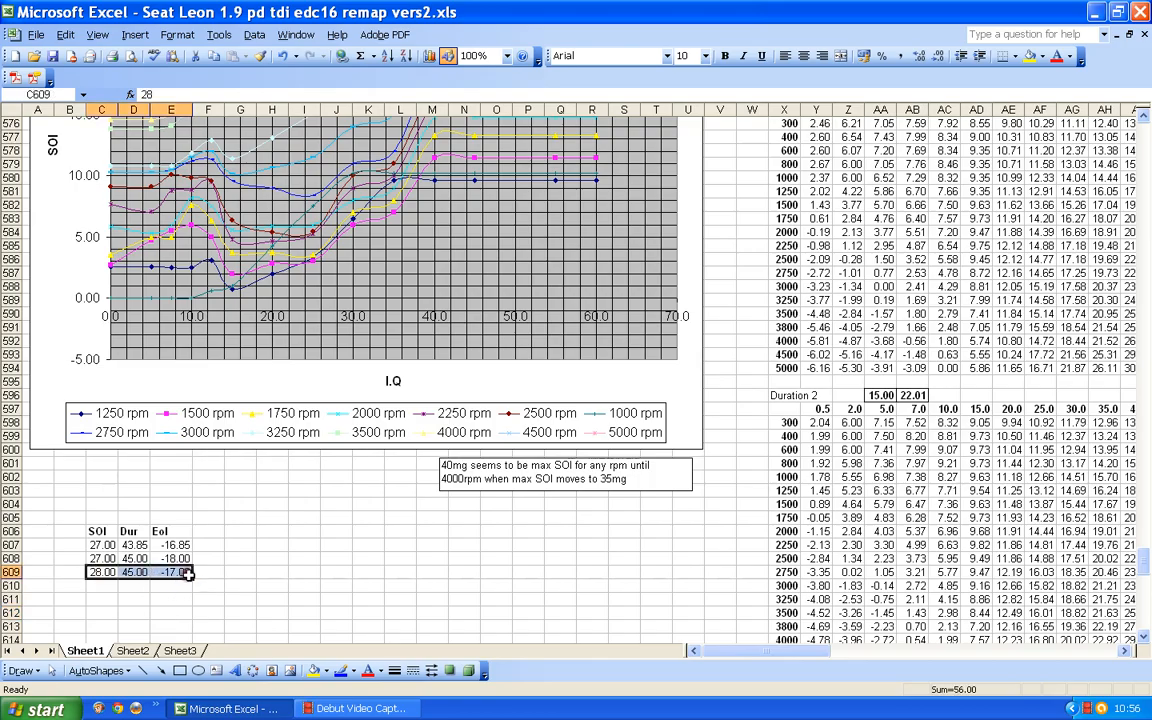
# Add a new column heading of 65 in P539, beside the 60.0 heading of the SOI 9 map
pyautogui.scroll(17, 226, 552)
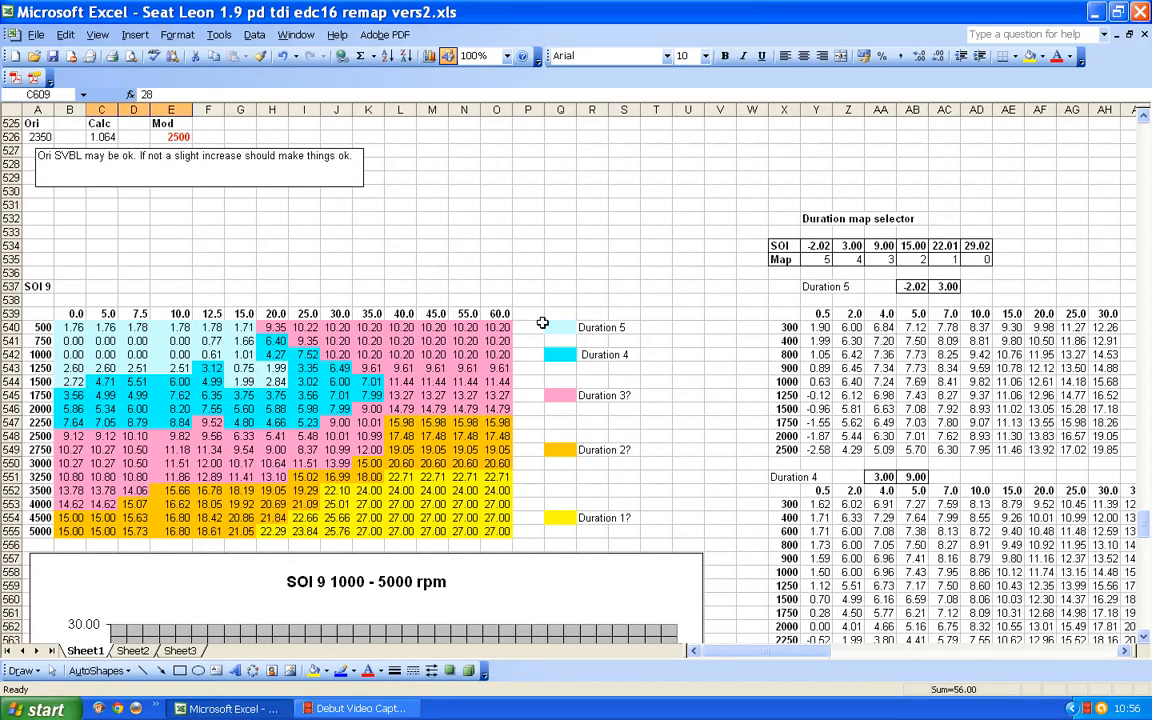
pyautogui.click(528, 313)
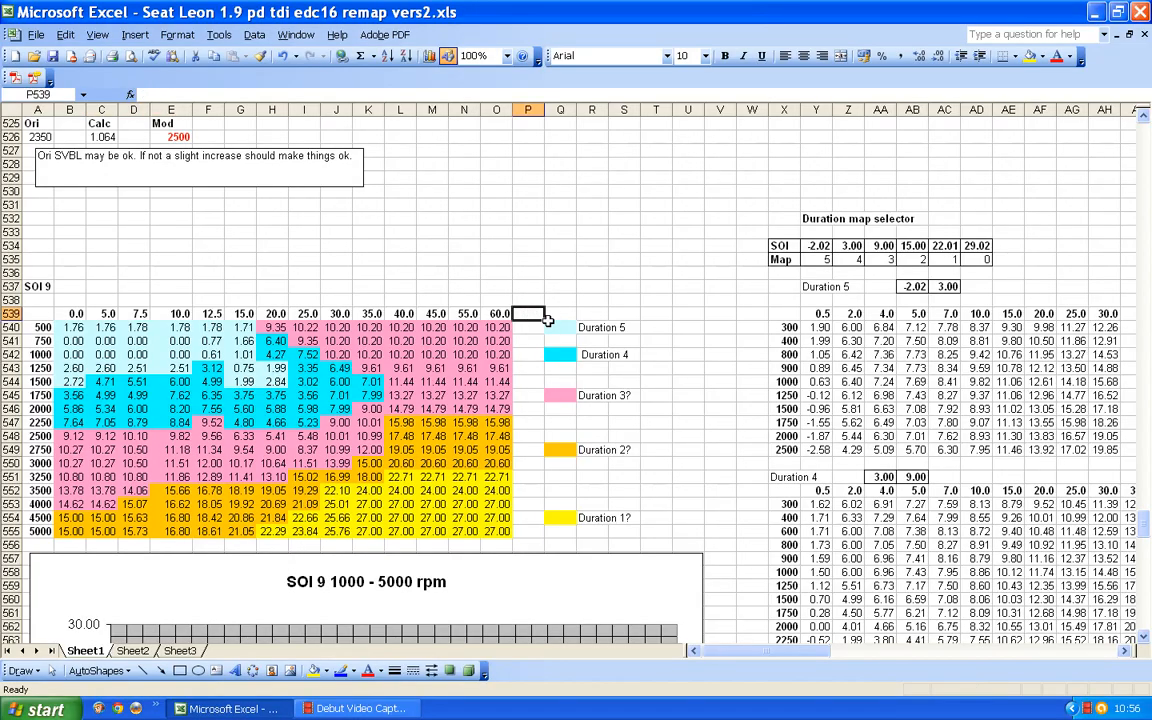
pyautogui.click(525, 532)
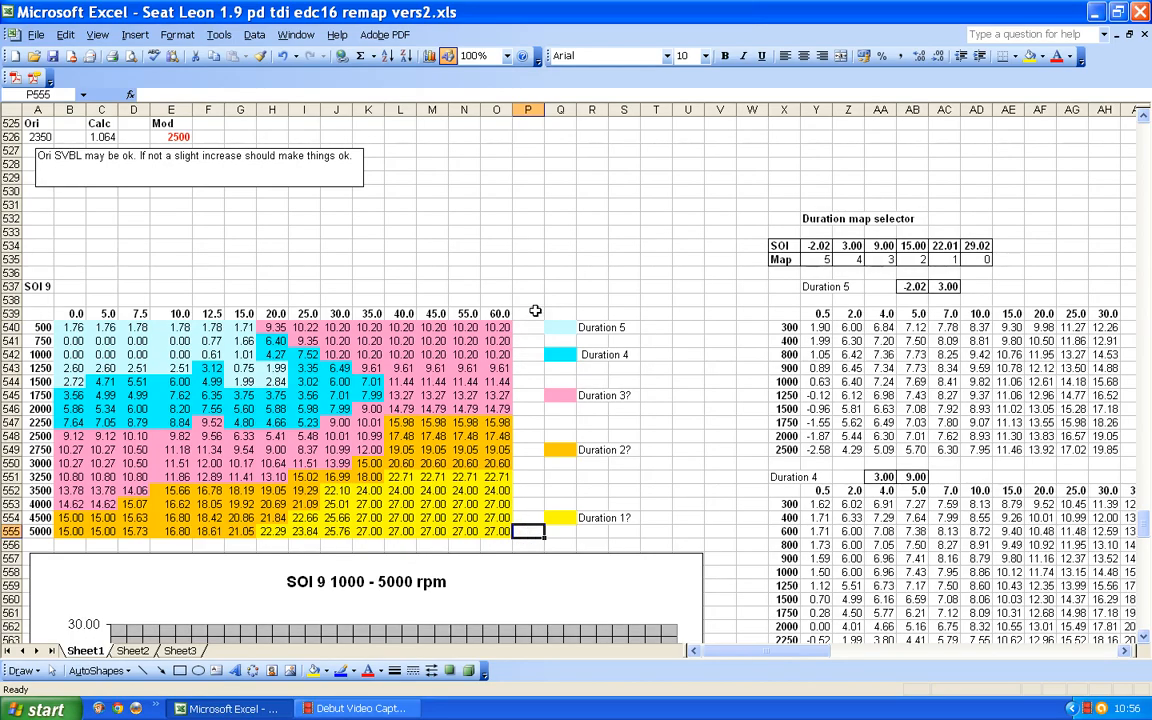
pyautogui.click(527, 313)
pyautogui.write('65')
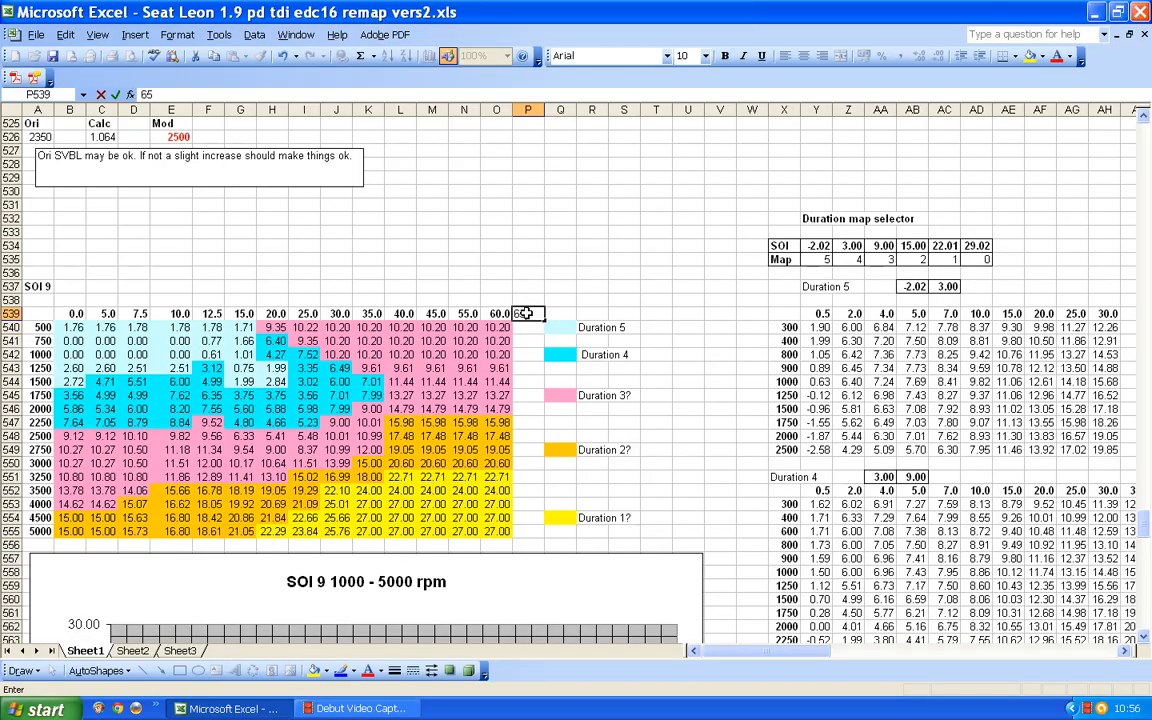
pyautogui.scroll(-2, 526, 313)
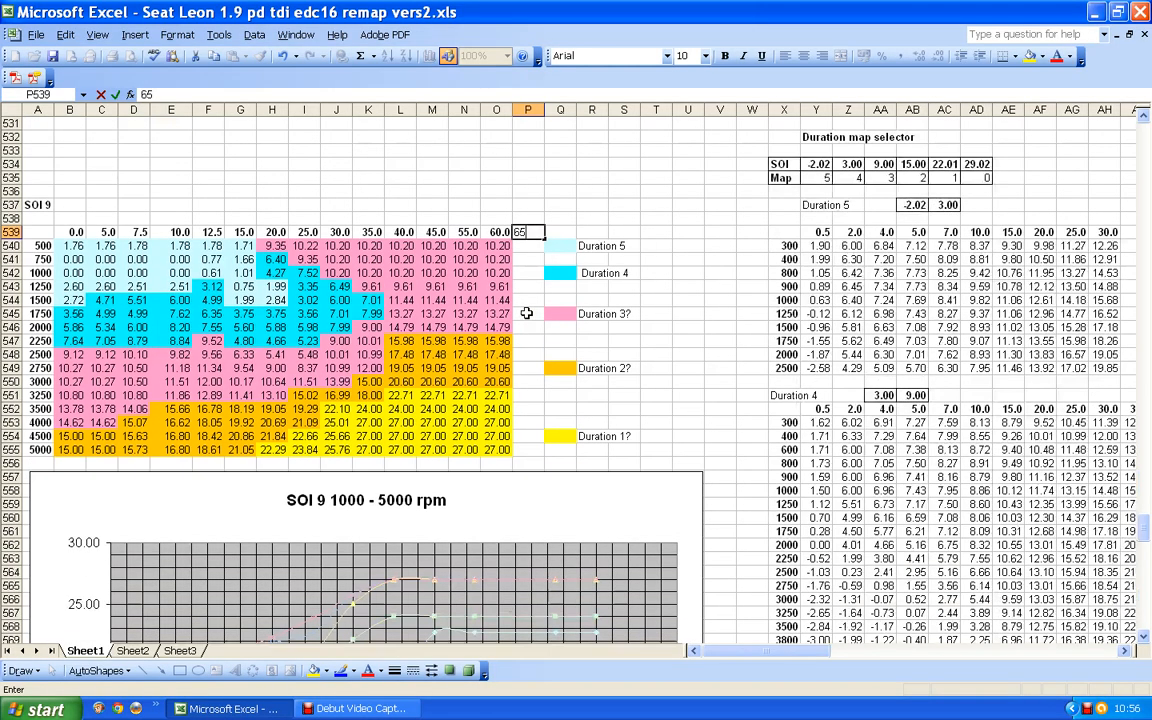
# Enter an SOI of 28 in P555, in the 5000 rpm row of the SOI 9 map's new column
pyautogui.click(523, 450)
pyautogui.scroll(-17, 523, 450)
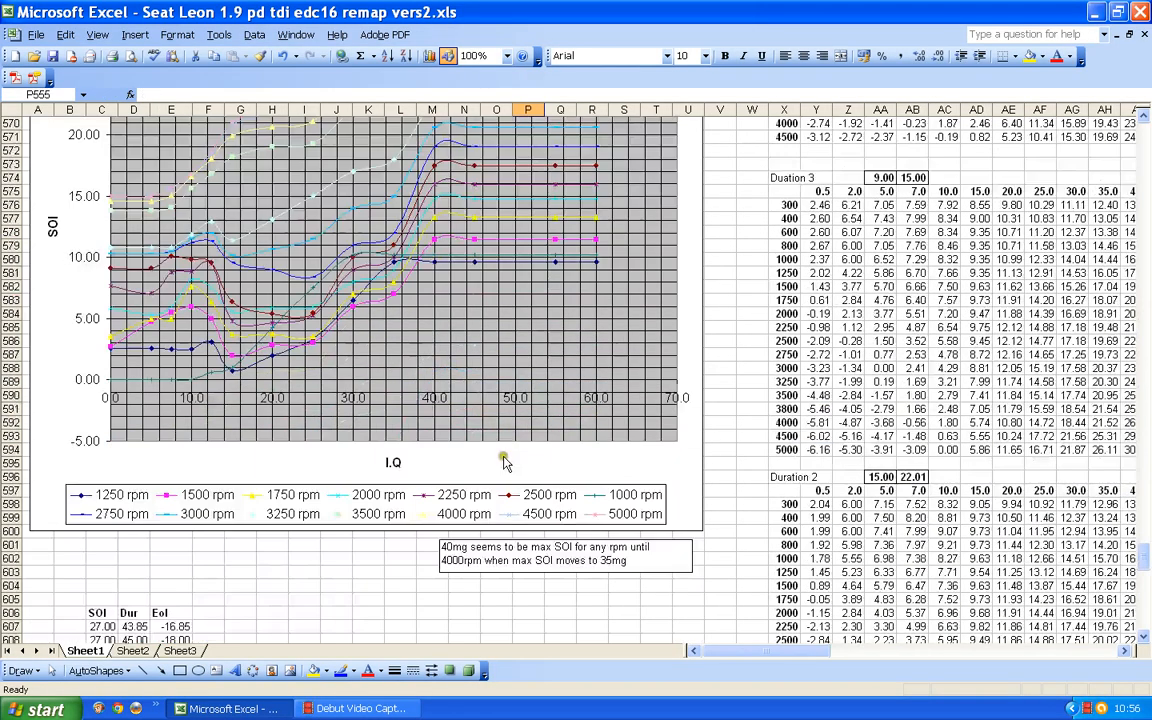
pyautogui.scroll(11, 522, 205)
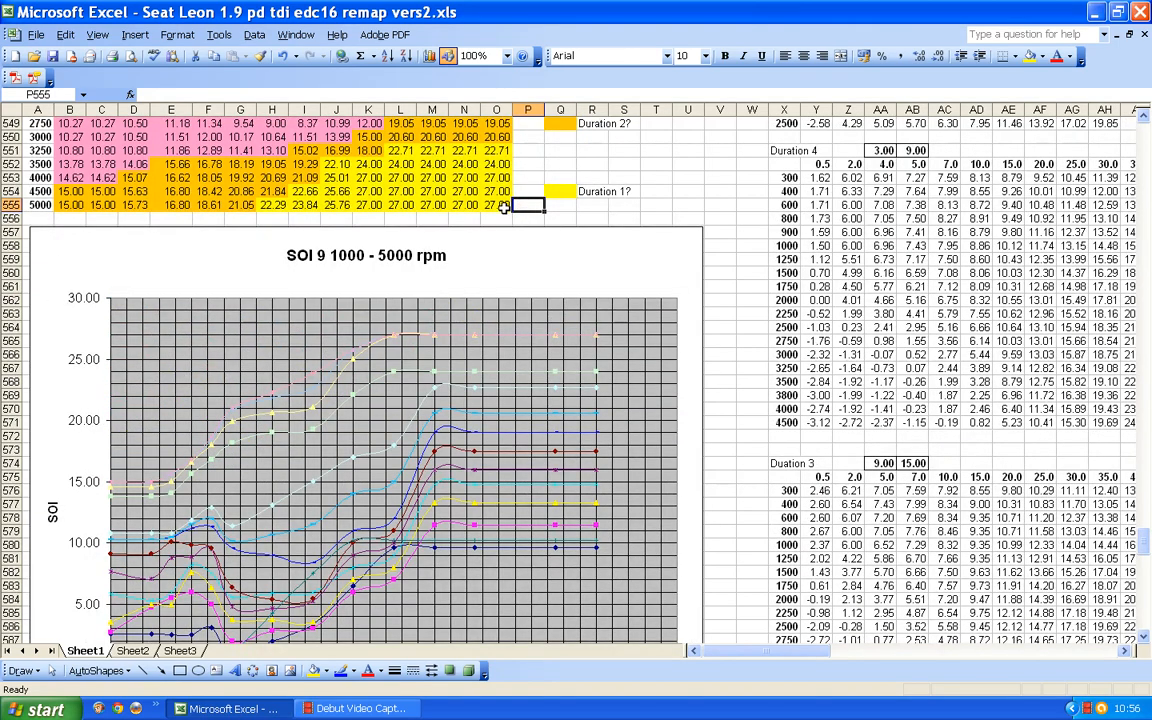
pyautogui.write('28')
pyautogui.scroll(6, 505, 206)
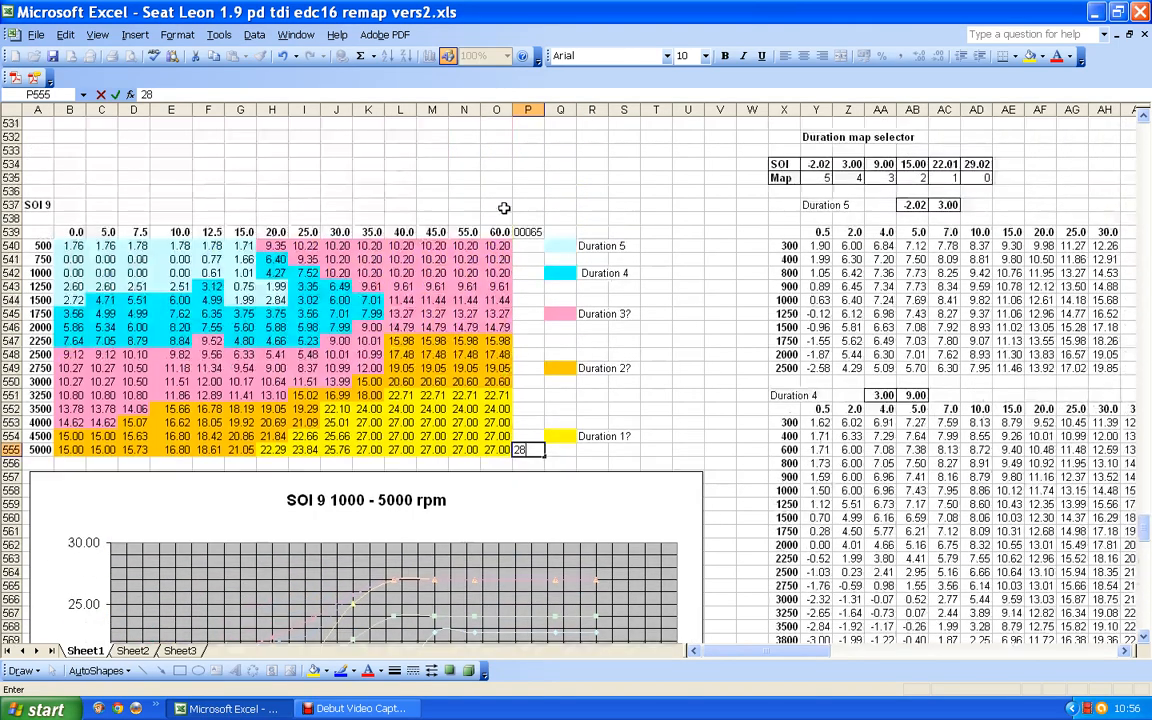
pyautogui.click(657, 326)
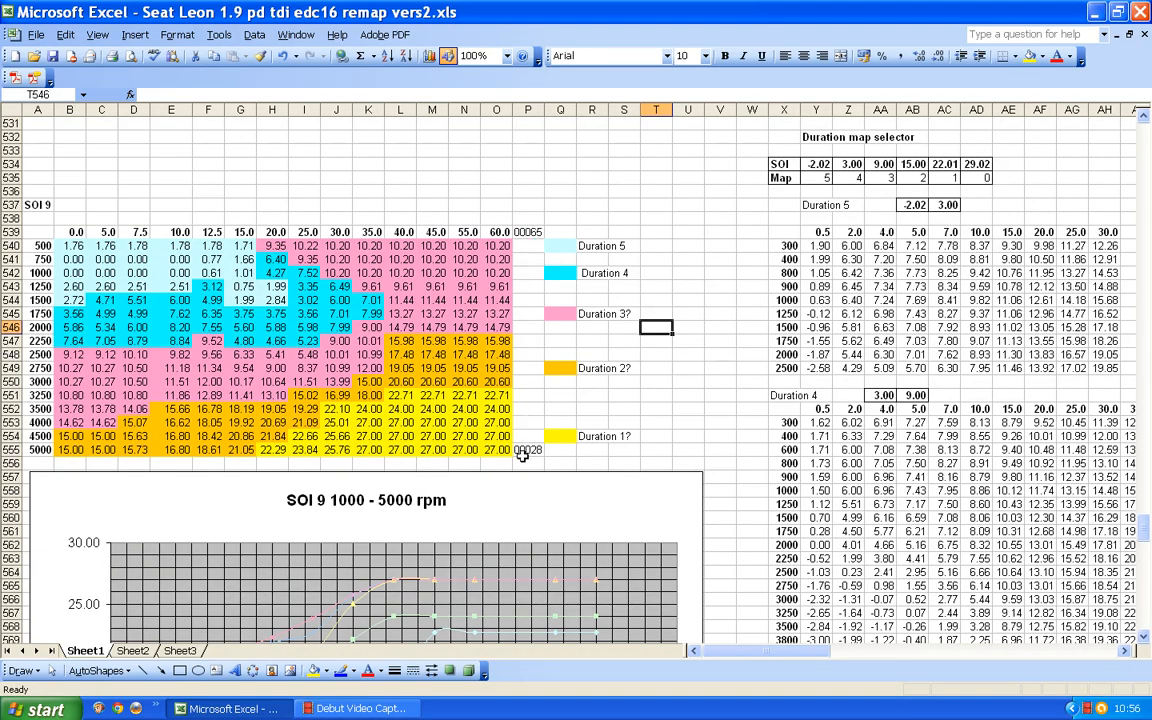
# Compare the SOI, Dur and EoI table with the extended SOI 9 map
pyautogui.scroll(-14, 470, 386)
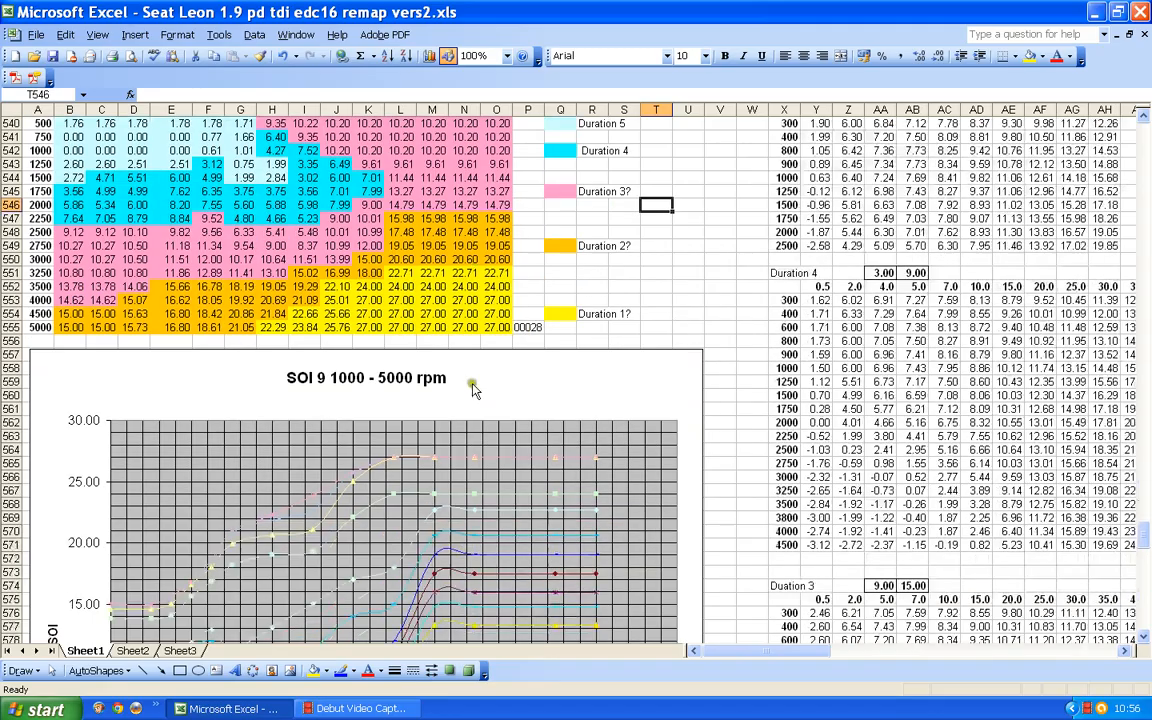
pyautogui.scroll(-3, 430, 316)
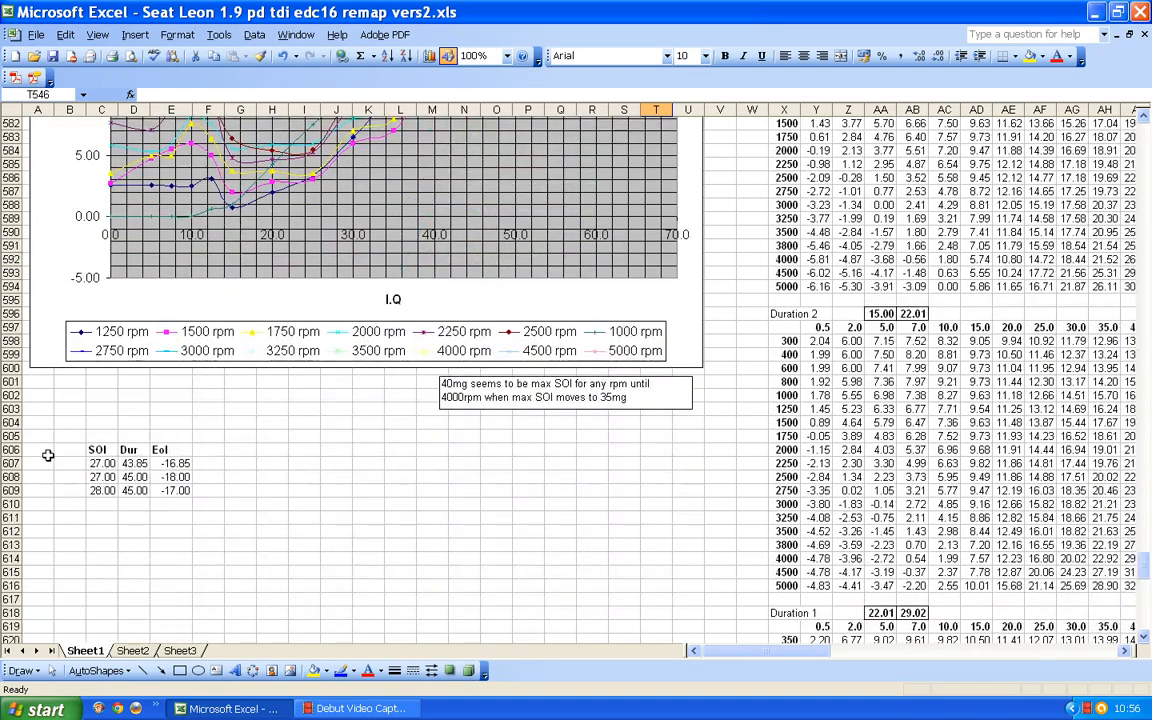
pyautogui.scroll(17, 480, 432)
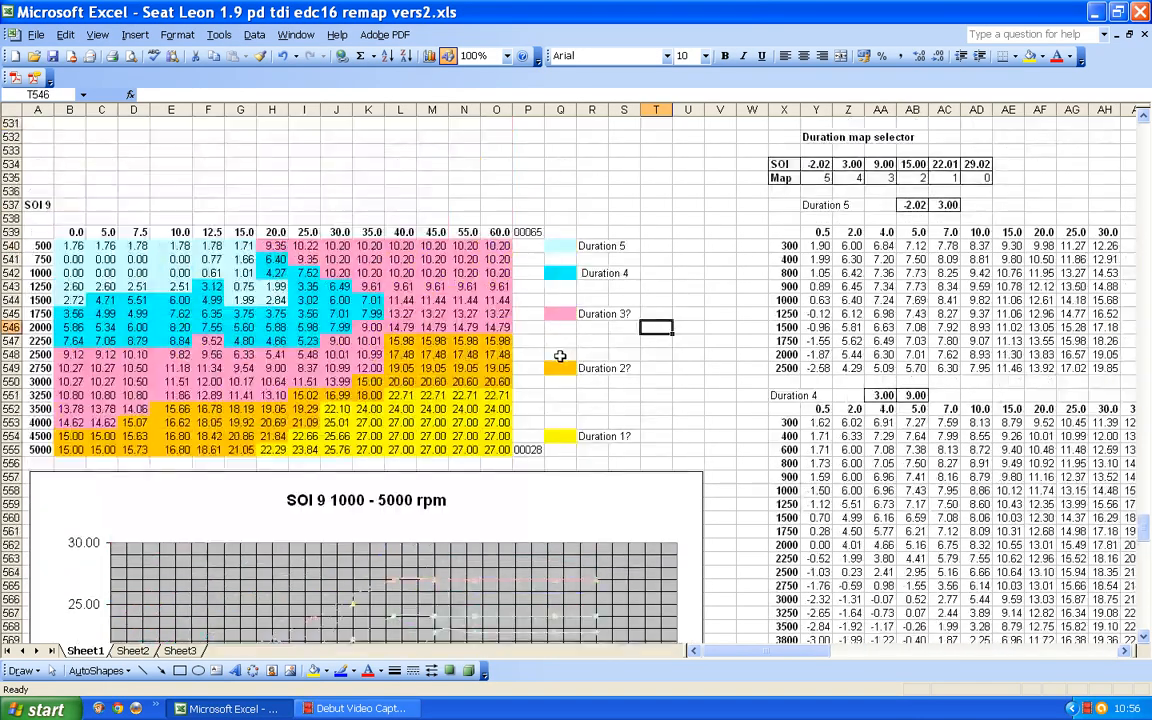